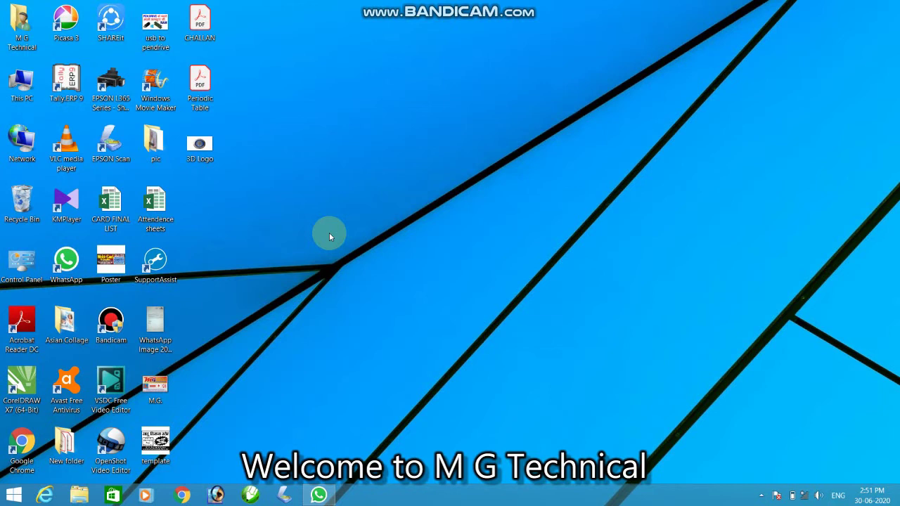
Launch PowerPoint 2013 from a Start screen search and close the Office activation notice.
click(13, 495)
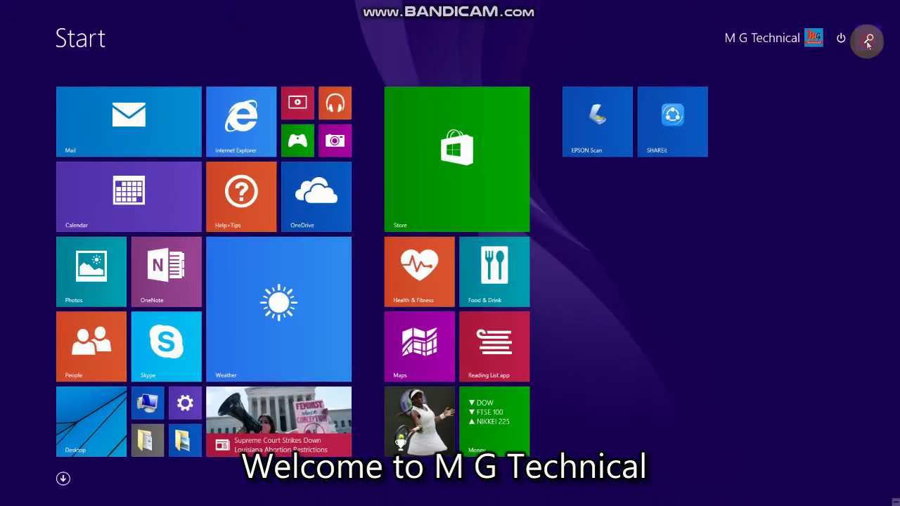
click(869, 41)
text(o)
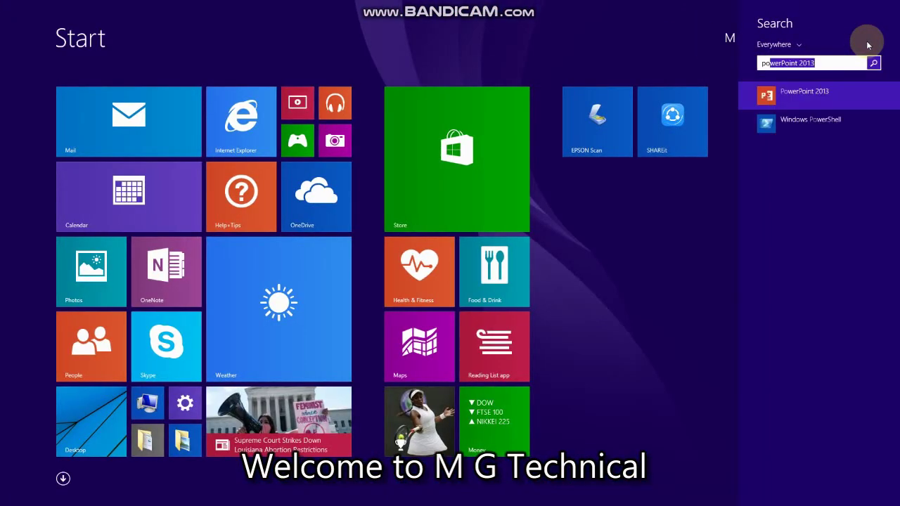
click(846, 94)
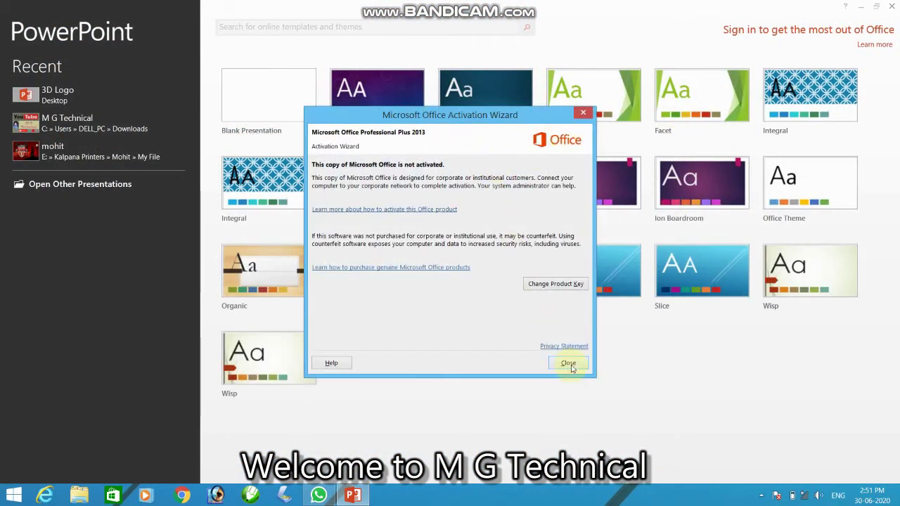
click(568, 364)
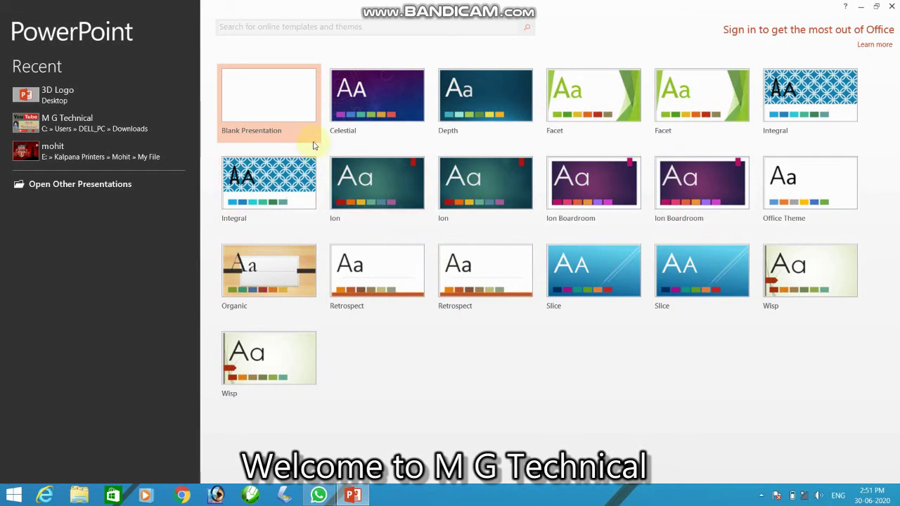
Create a blank presentation, then look over the Insert, Design, Transitions, Animations and Slide Show tabs.
click(297, 106)
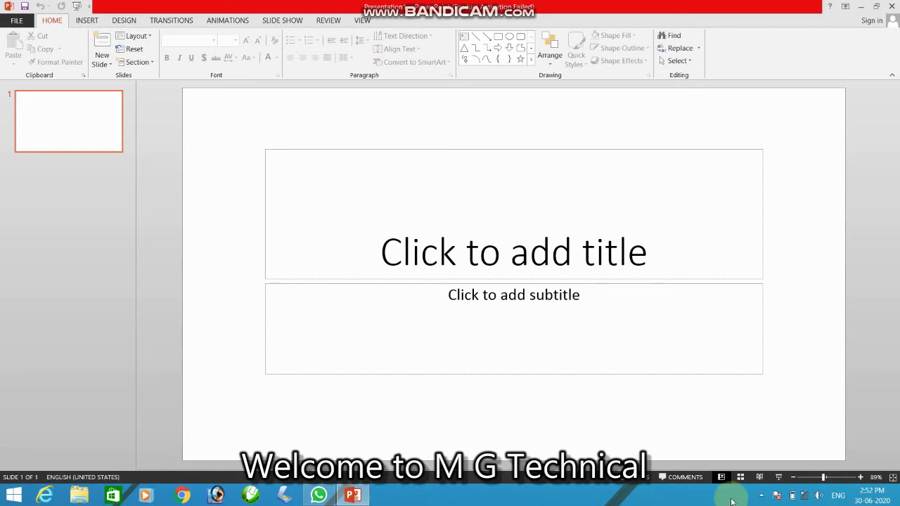
click(87, 19)
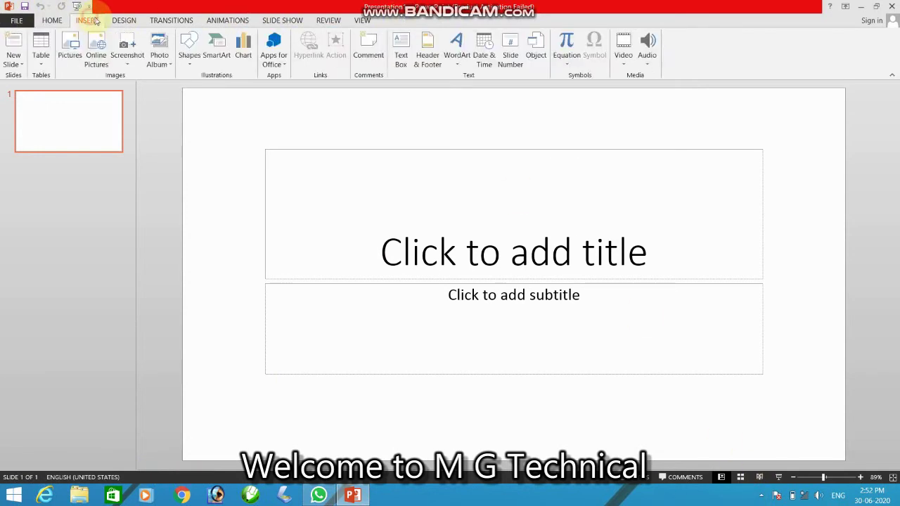
click(124, 20)
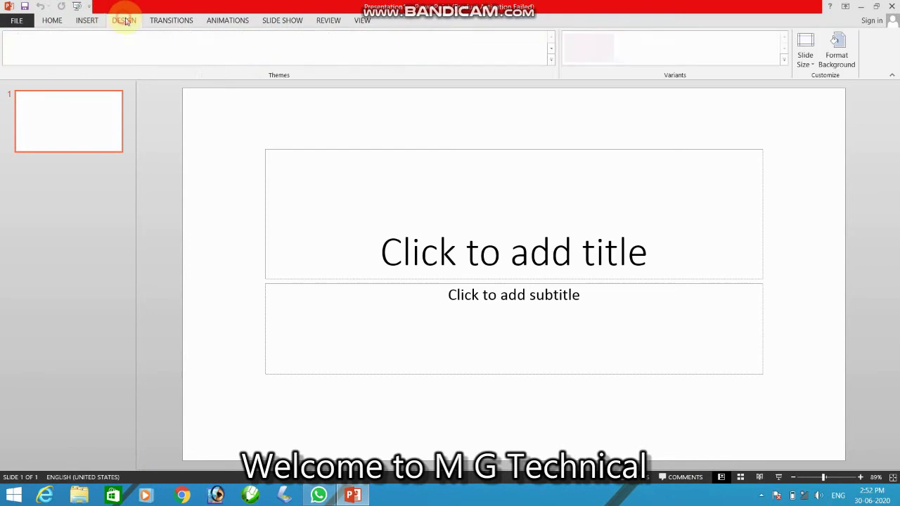
click(184, 21)
click(224, 20)
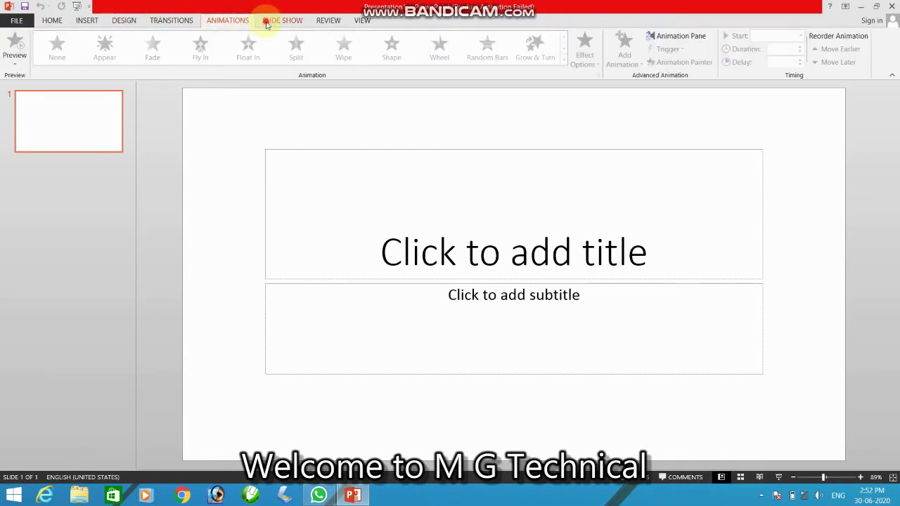
click(267, 23)
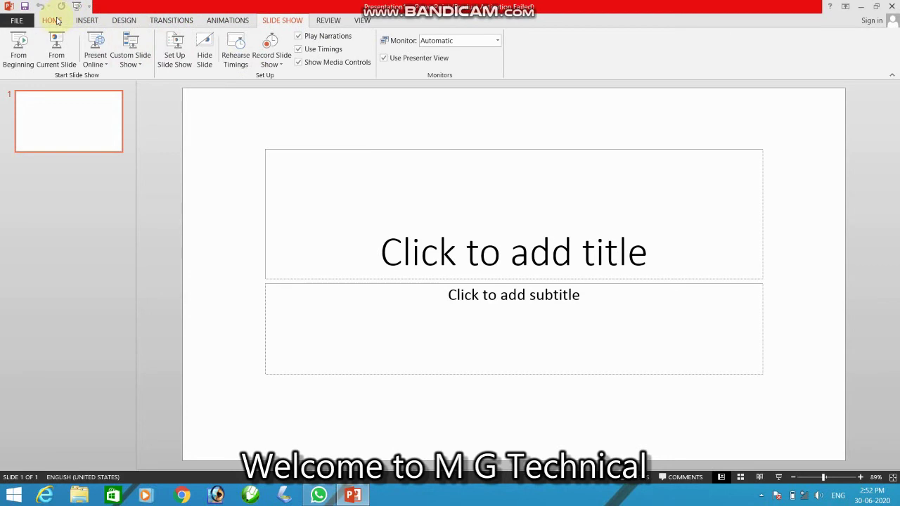
click(52, 20)
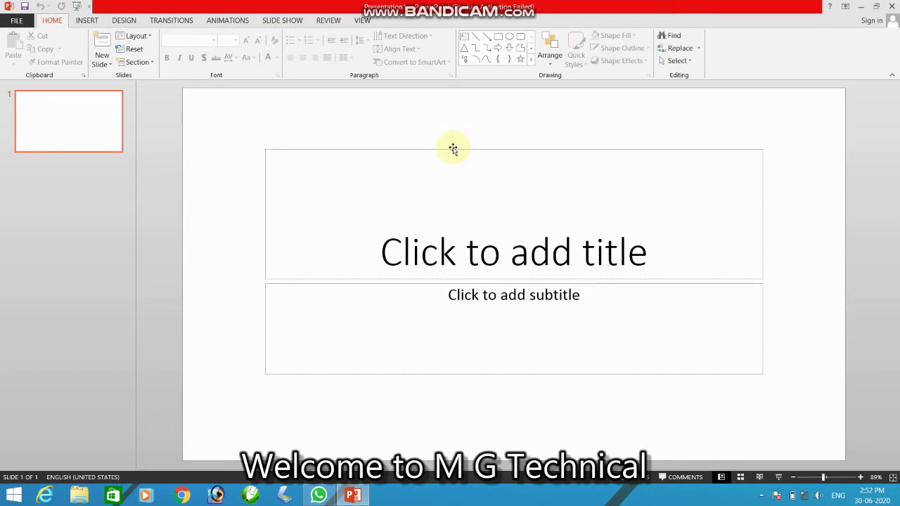
Delete the title and subtitle placeholders from slide 1.
click(453, 149)
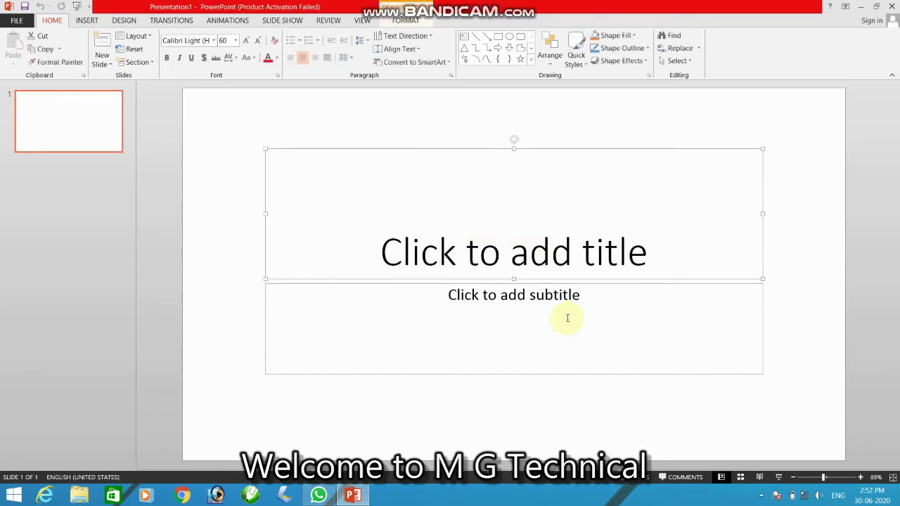
key(Delete)
click(592, 285)
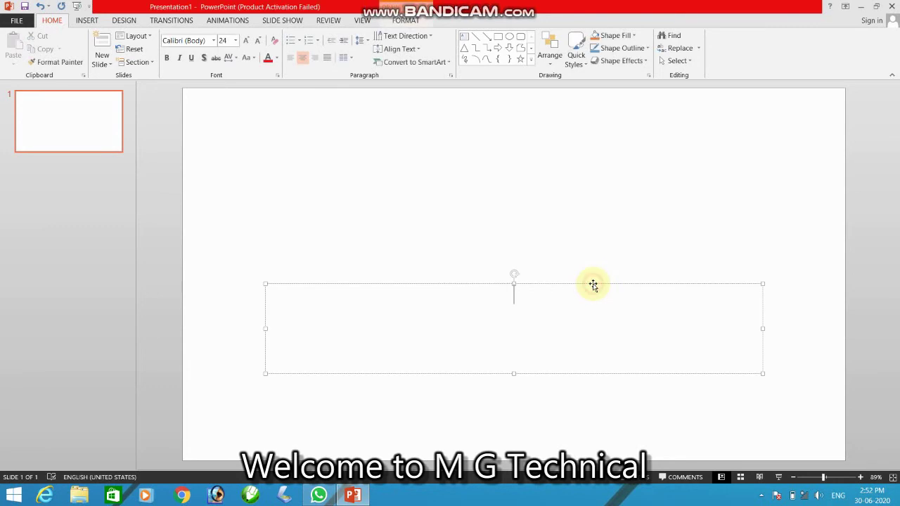
key(Delete)
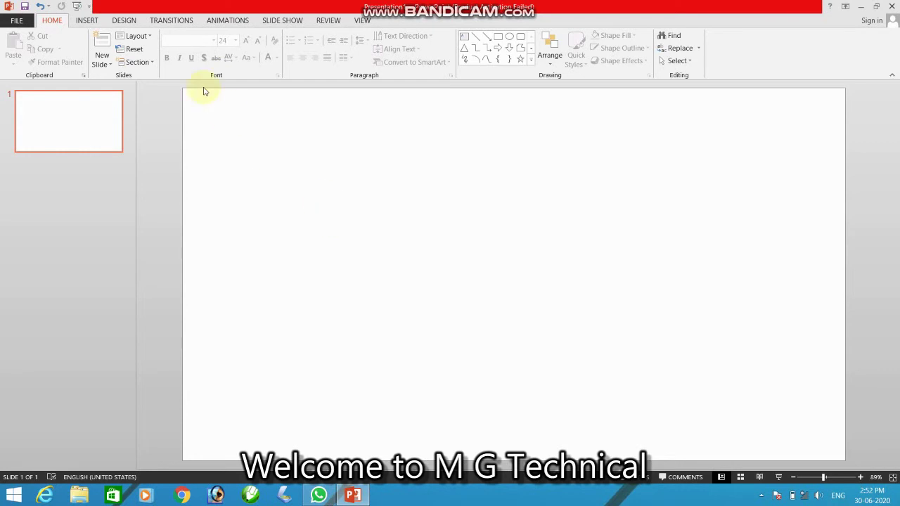
Apply the wood-grain theme and set the slide size to Standard (4:3) with Ensure Fit.
click(132, 20)
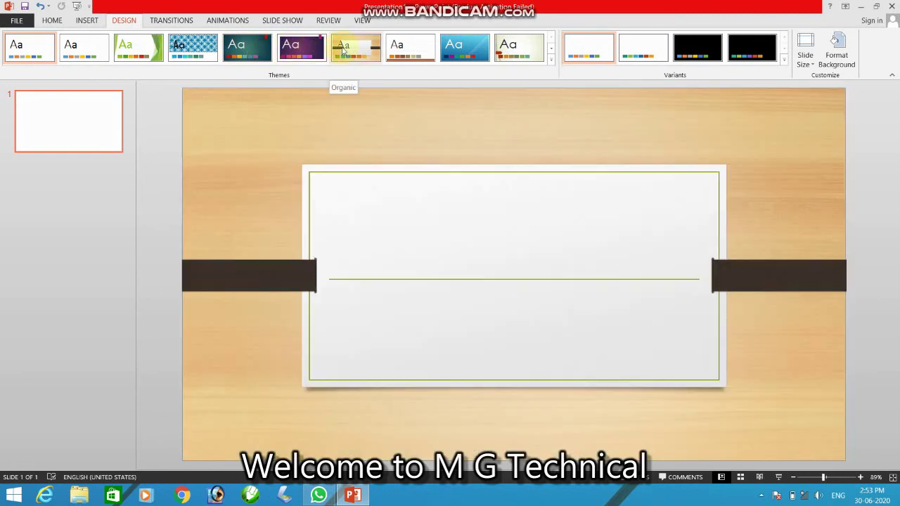
click(343, 51)
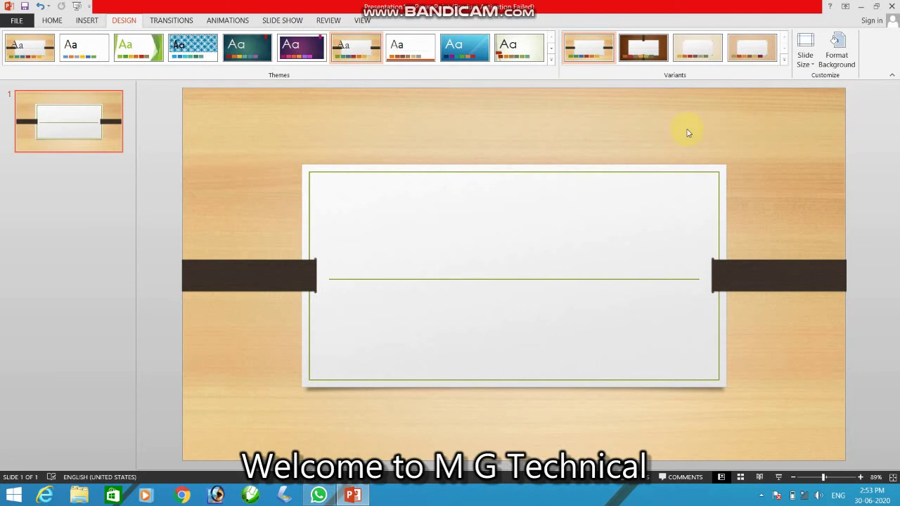
click(807, 62)
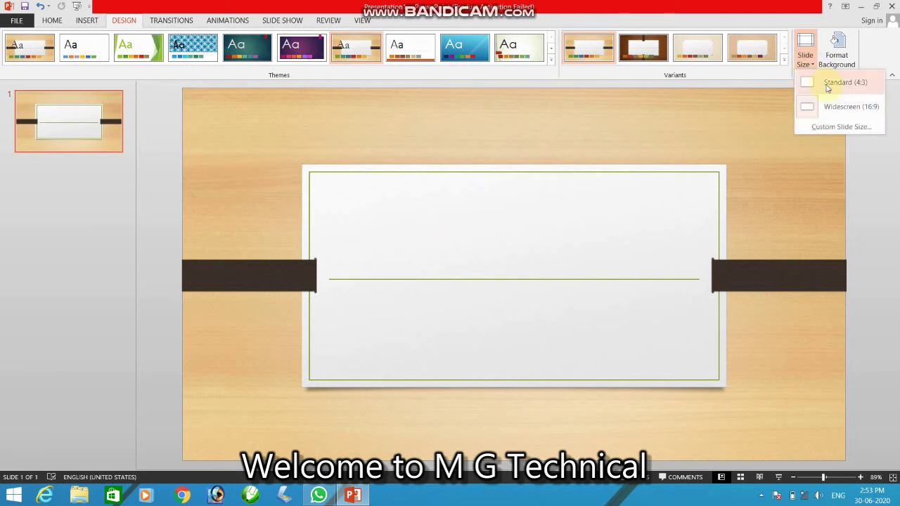
click(830, 83)
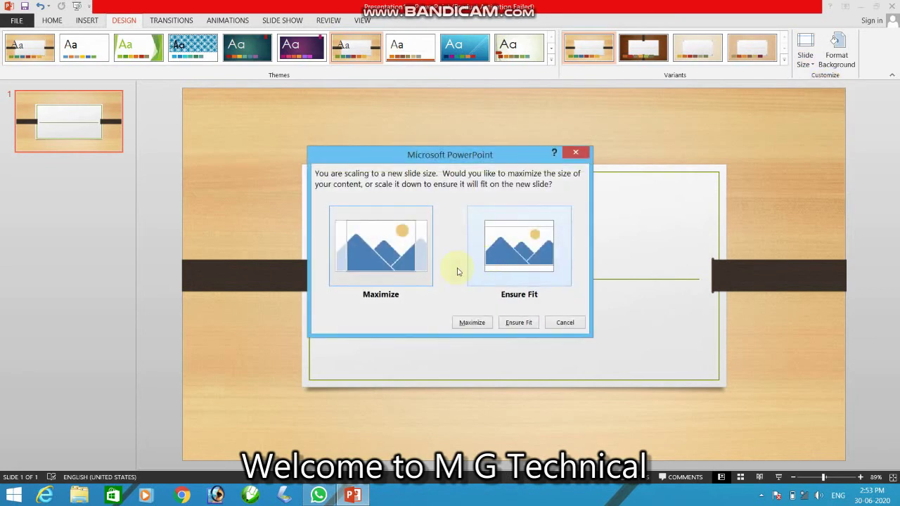
click(524, 239)
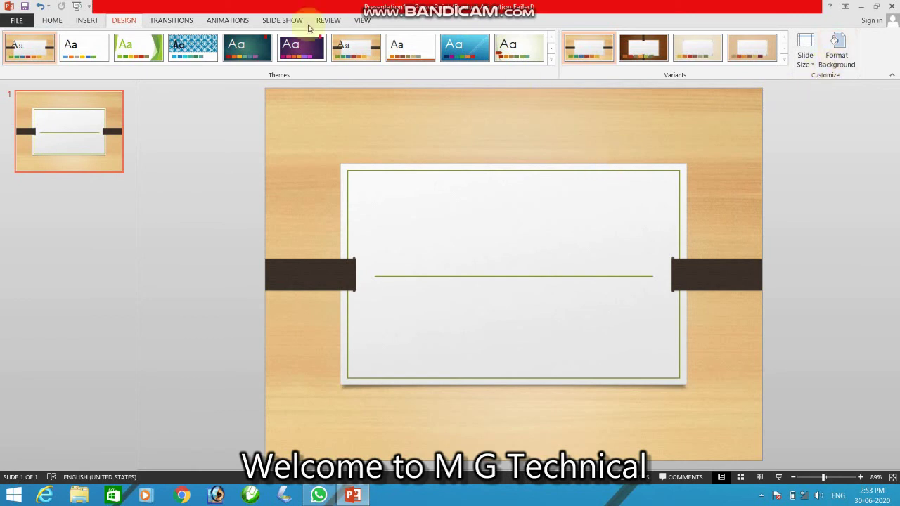
Glance at the transition options, then bring up the insertion tools.
click(177, 20)
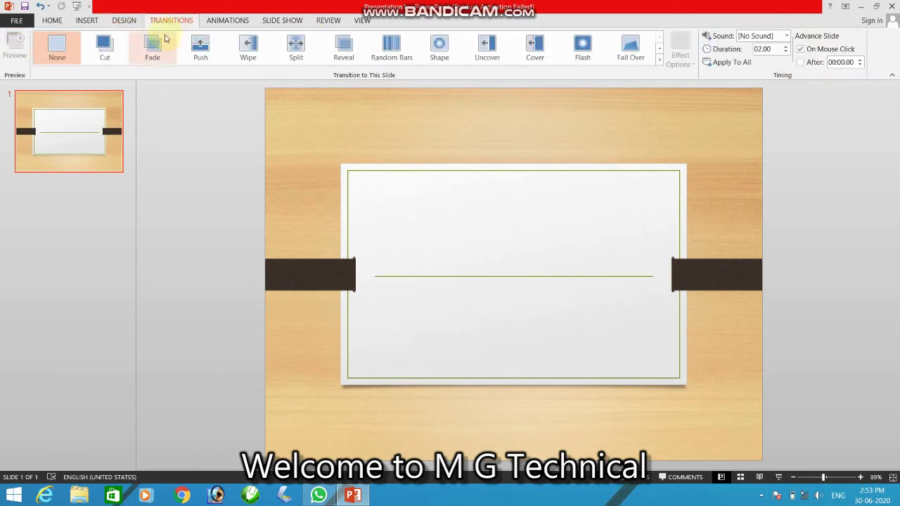
click(92, 22)
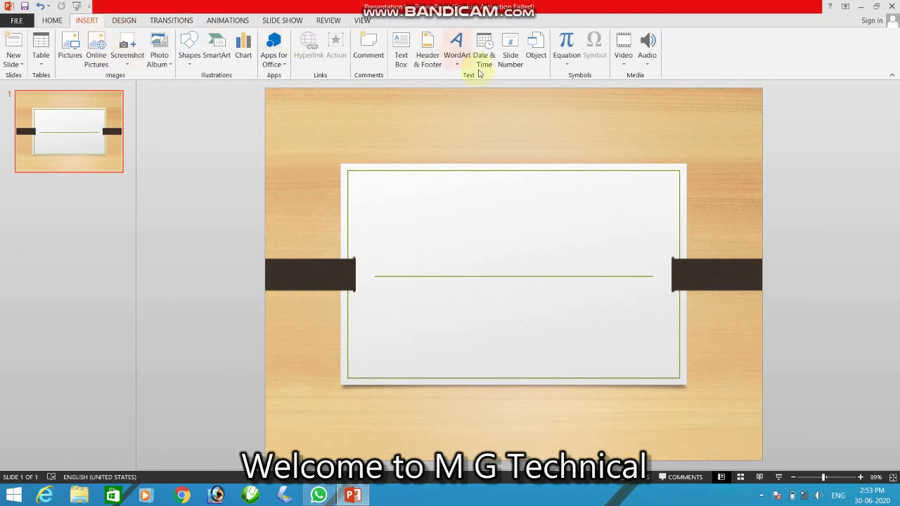
Insert a WordArt title reading 'Mohit Cards & Graphics' in the card's upper half.
click(457, 67)
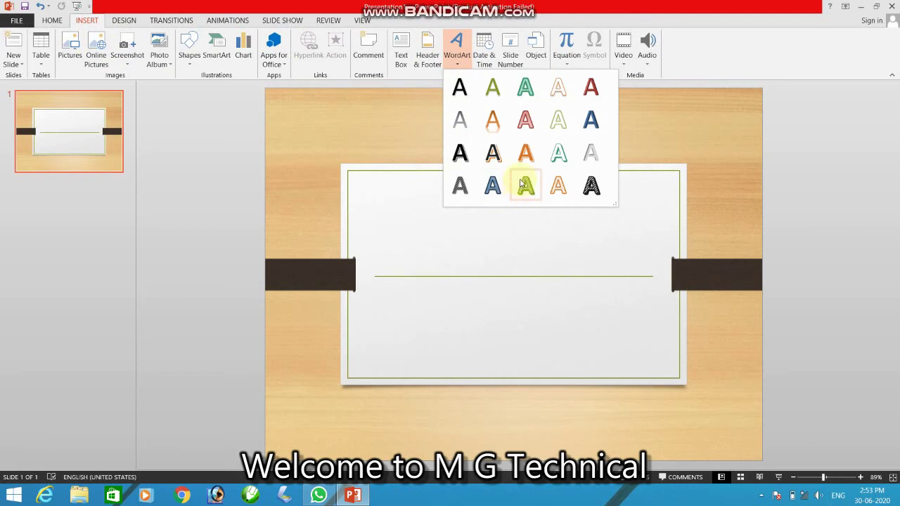
click(494, 153)
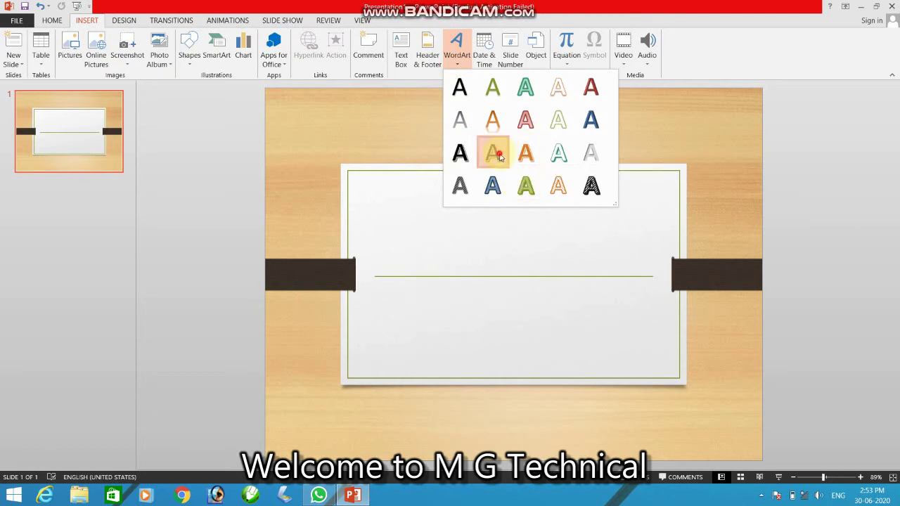
drag(542, 247, 539, 205)
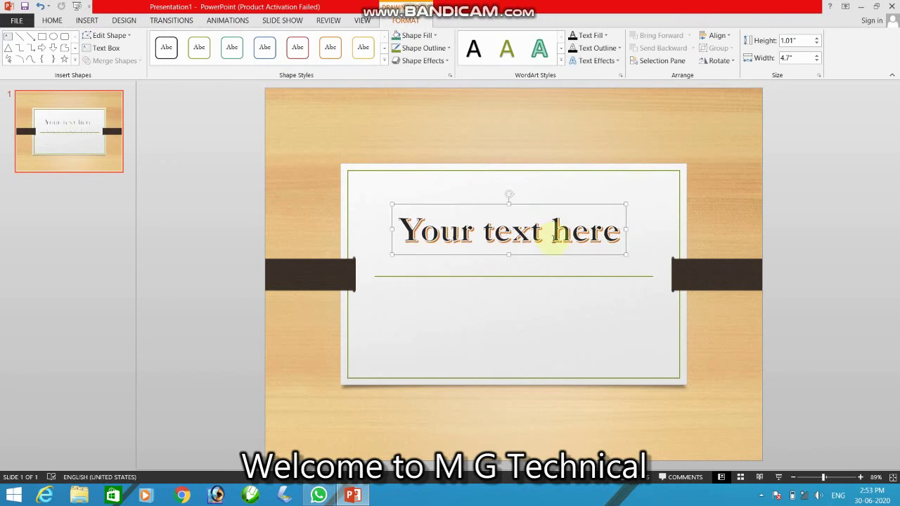
double_click(554, 240)
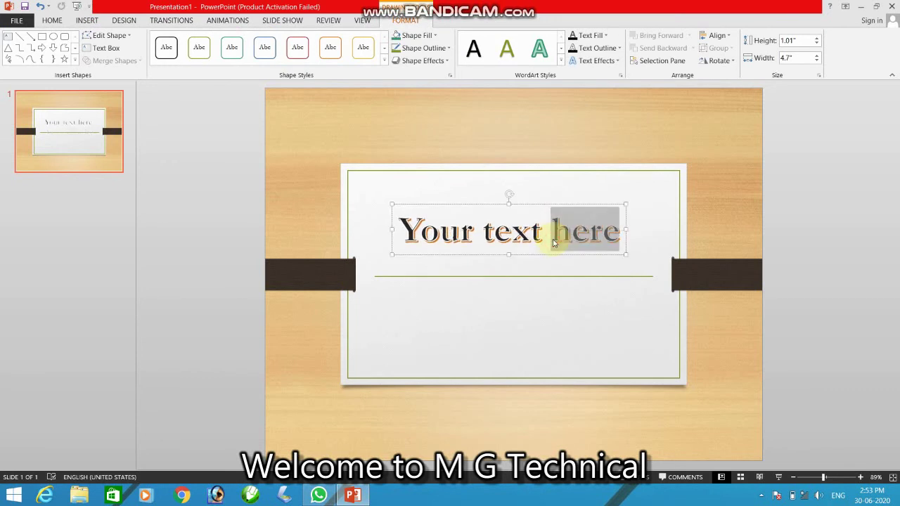
key(ctrl+a)
text(Mohit Cards &)
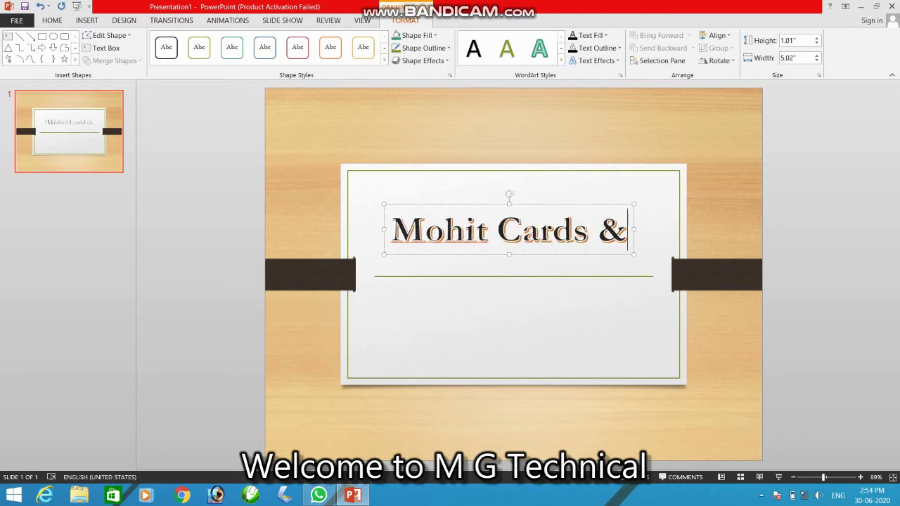
text( Graphics)
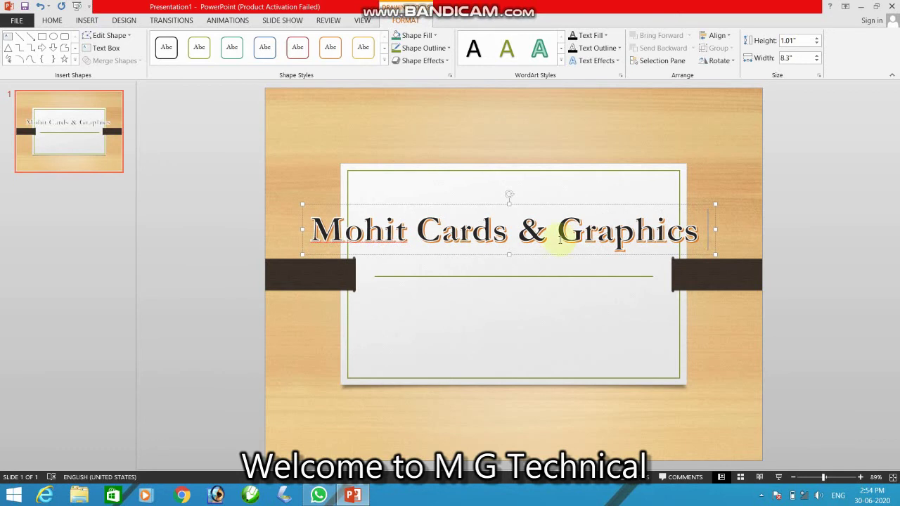
key(BackSpace)
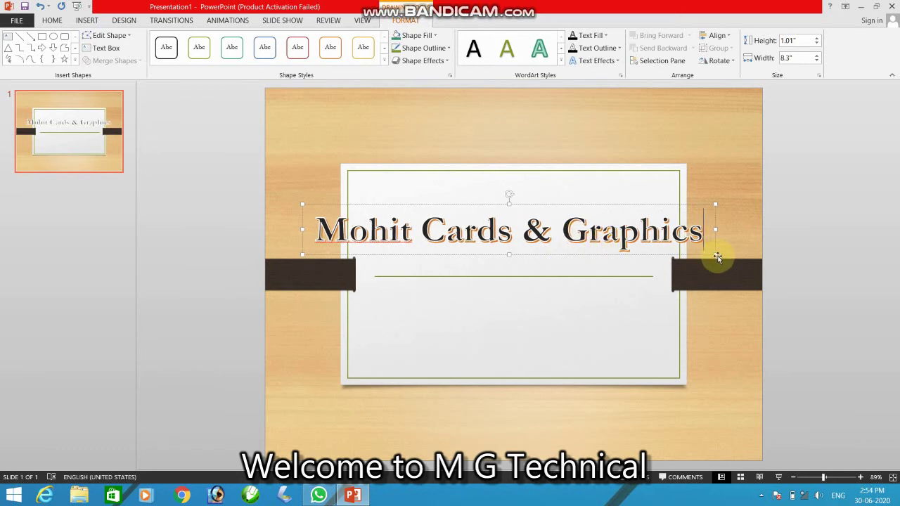
Break the title before '&' onto two lines and resize it to sit centred above the divider.
drag(717, 256, 652, 250)
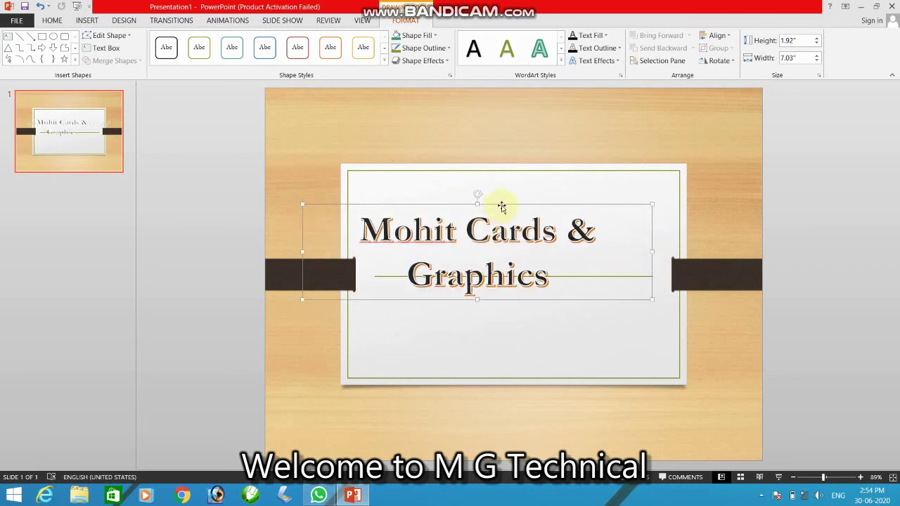
drag(501, 206, 530, 181)
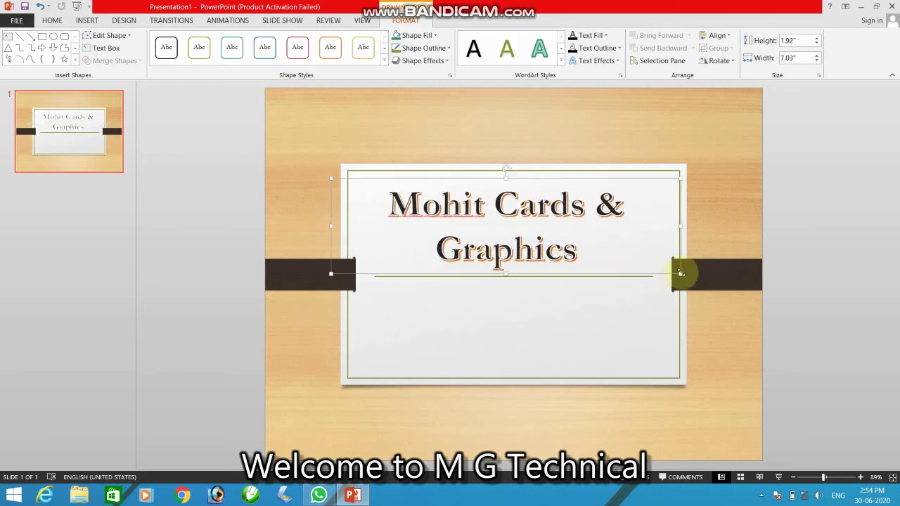
drag(680, 273, 653, 271)
click(589, 205)
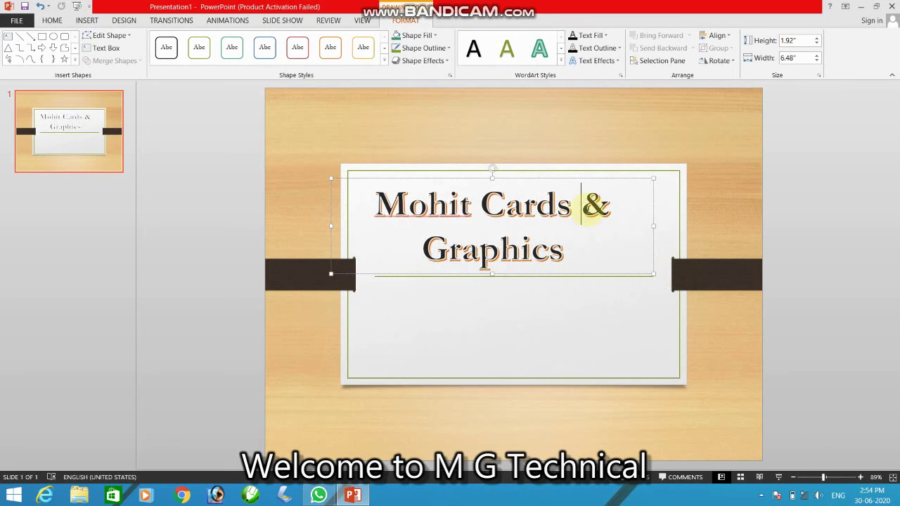
key(Return)
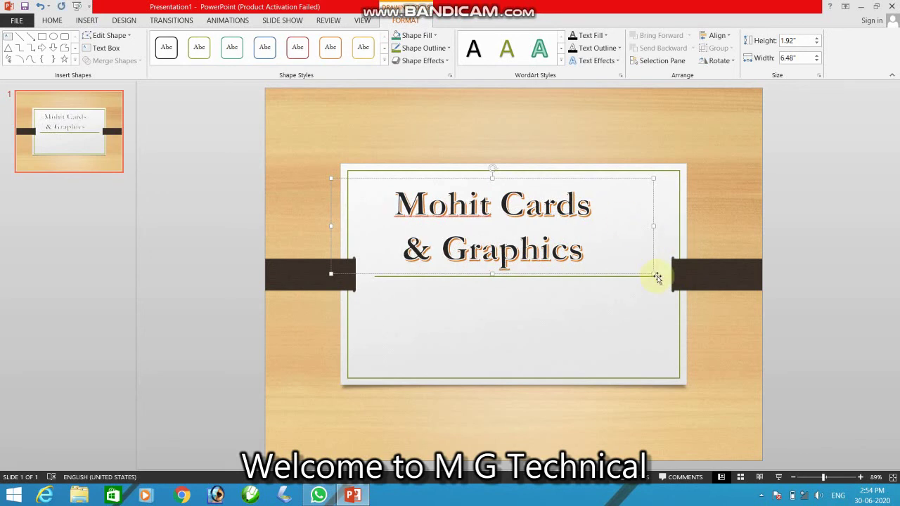
drag(654, 275, 696, 273)
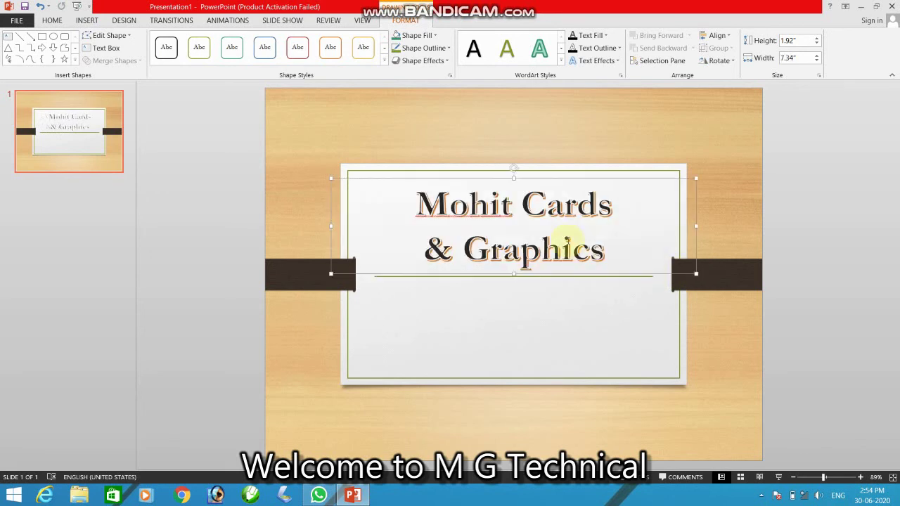
drag(695, 226, 625, 216)
drag(604, 176, 620, 179)
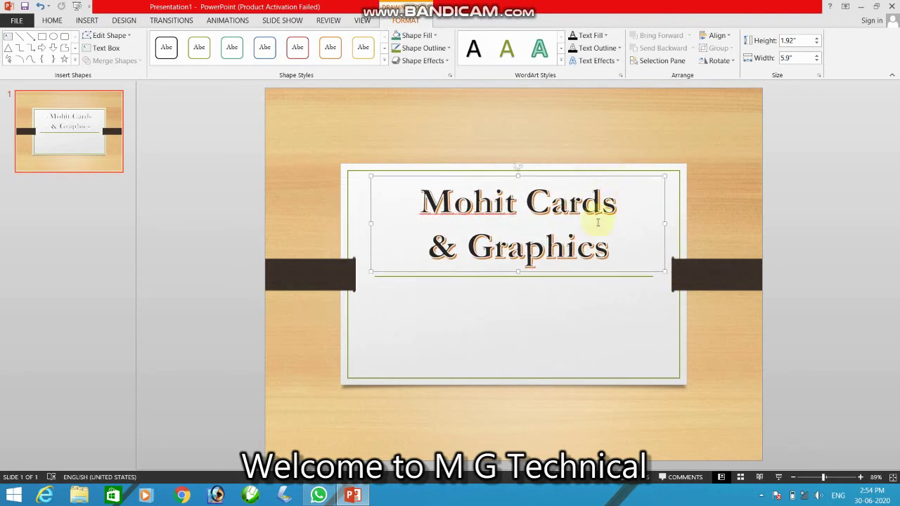
click(463, 338)
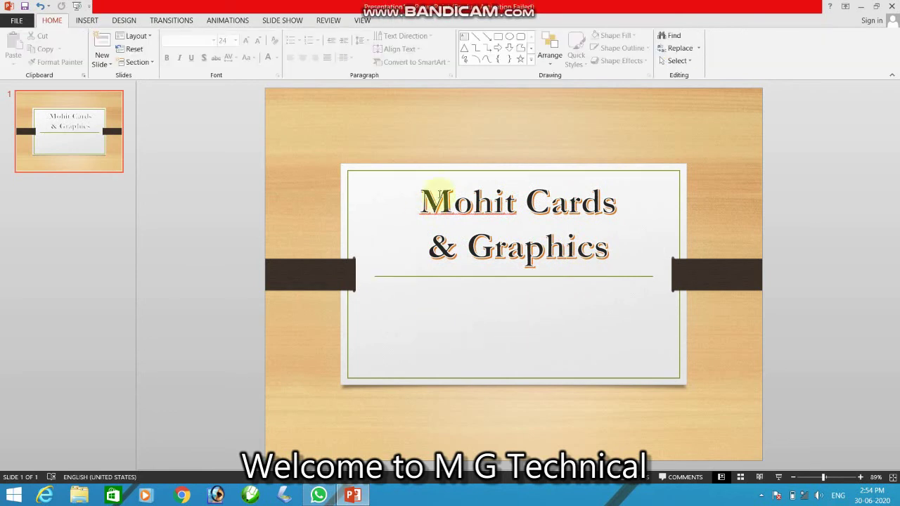
Insert a second WordArt text box and move it below the divider line.
click(86, 21)
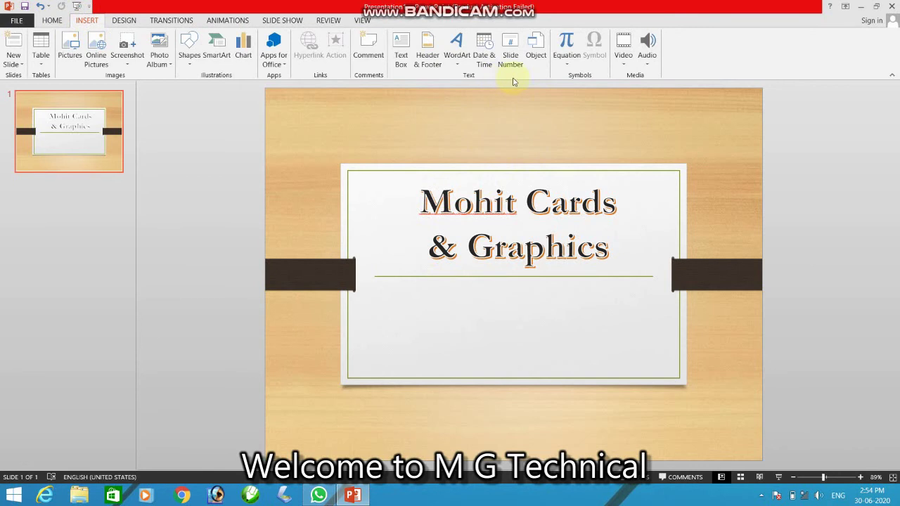
click(567, 66)
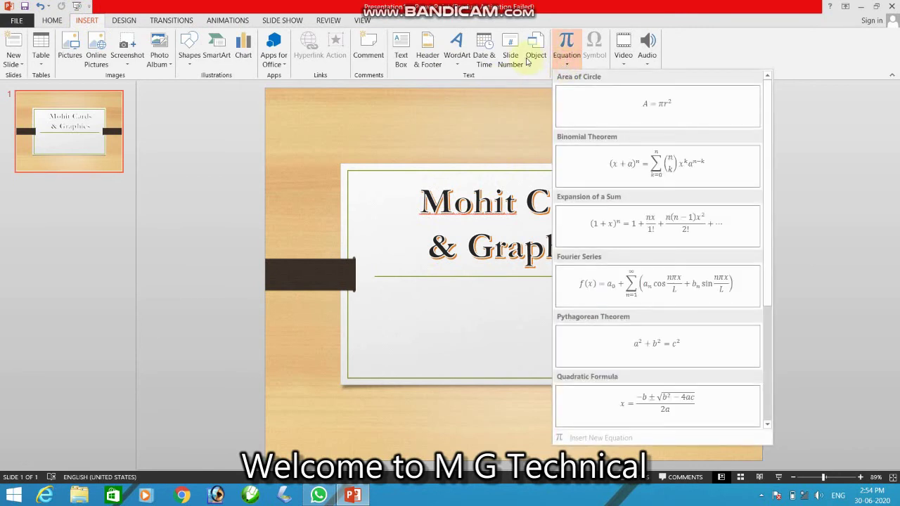
click(458, 65)
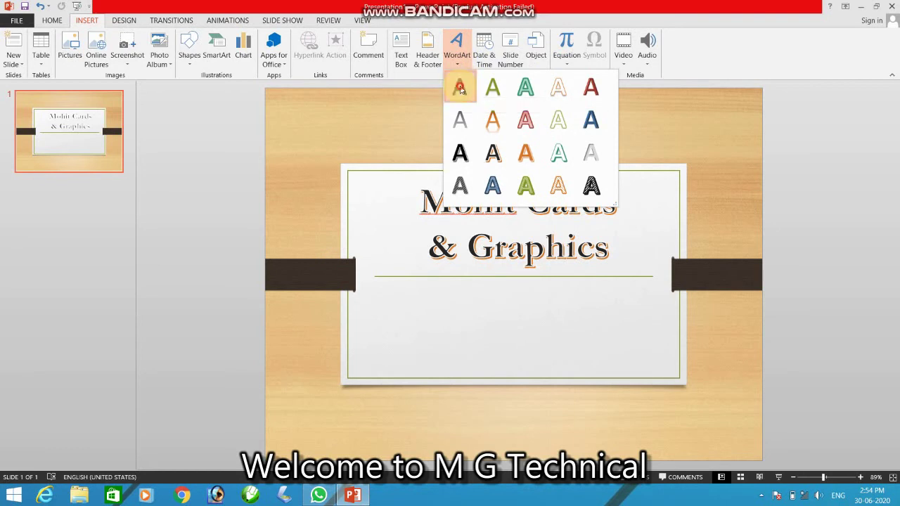
click(460, 88)
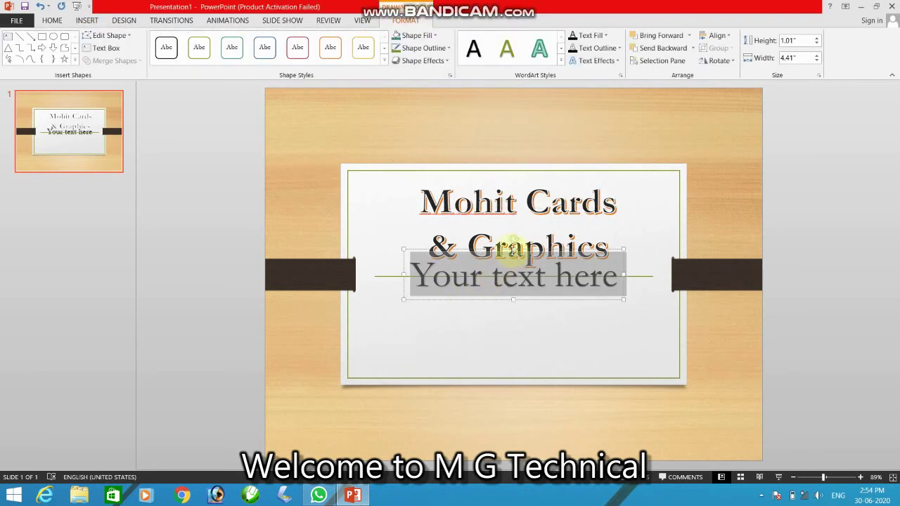
click(508, 251)
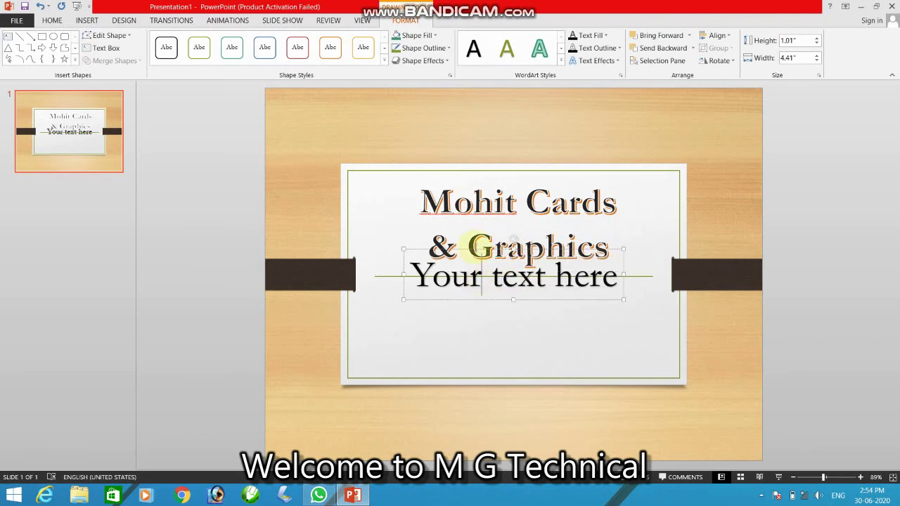
drag(473, 248, 476, 314)
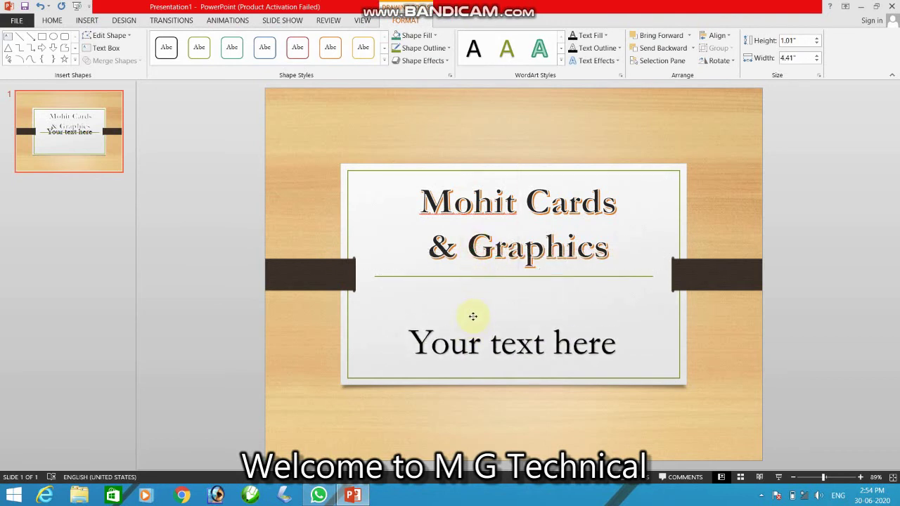
Replace its placeholder with the business address and mobile number on two lines, then narrow the box.
triple_click(500, 343)
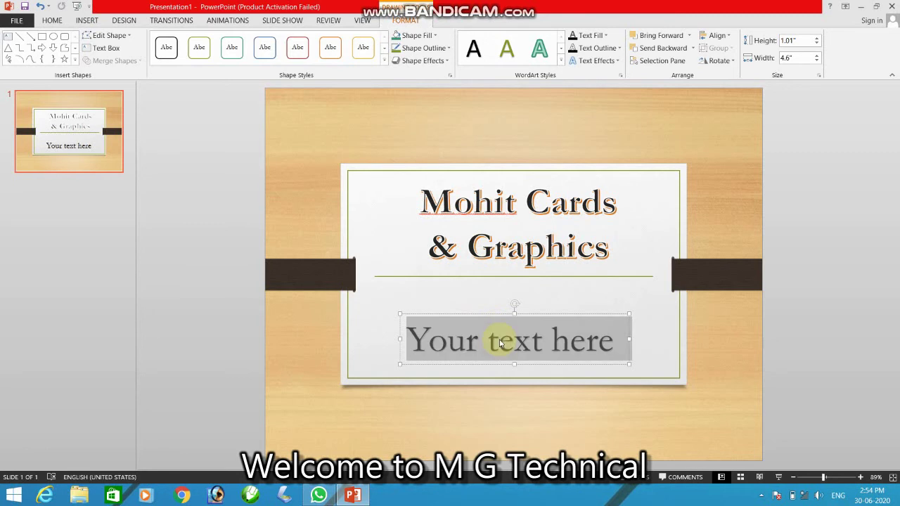
text(Addresss)
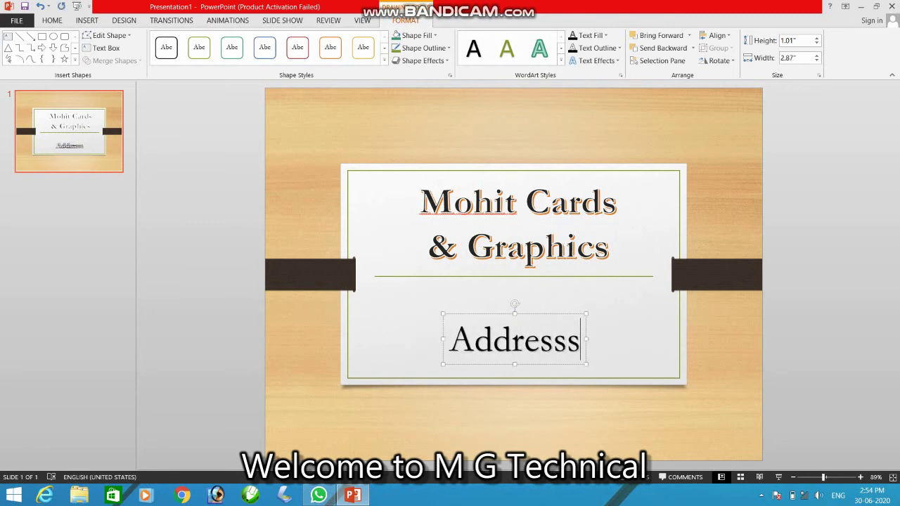
key(BackSpace)
text(: )
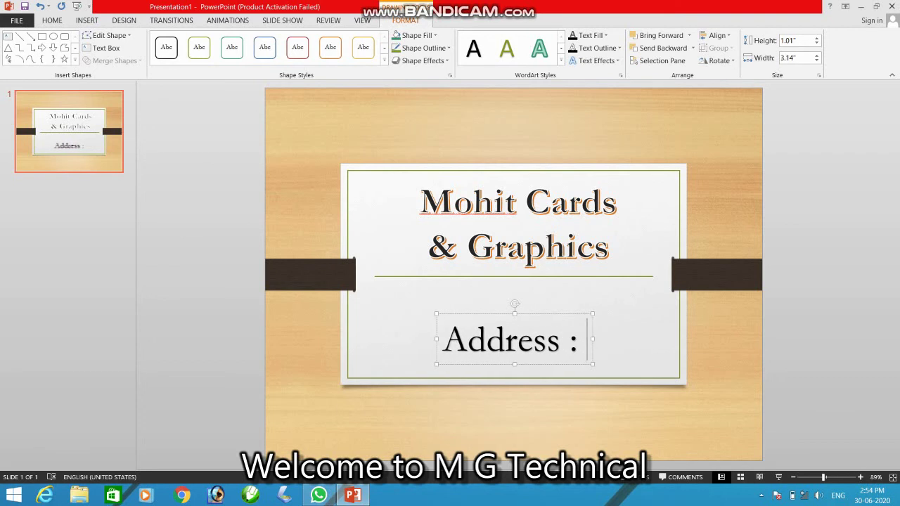
text(Kalyanpur)
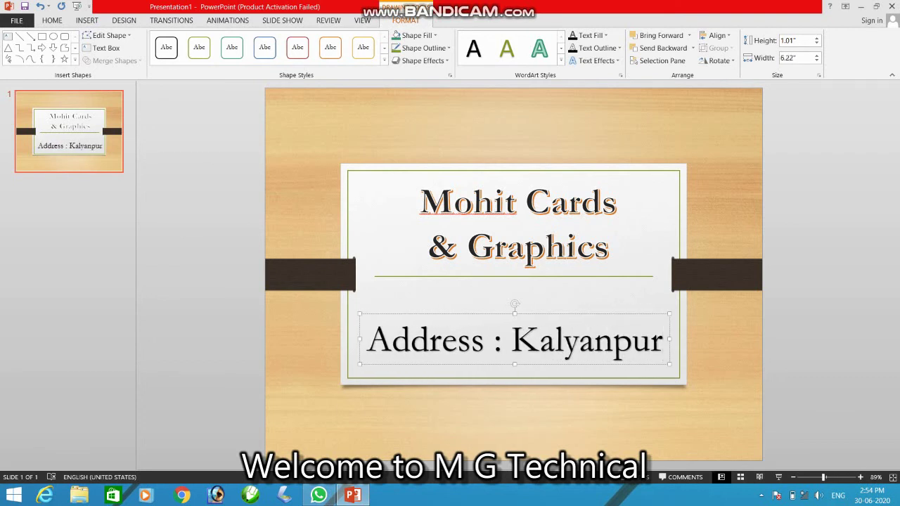
text(, Kanpur)
key(Return)
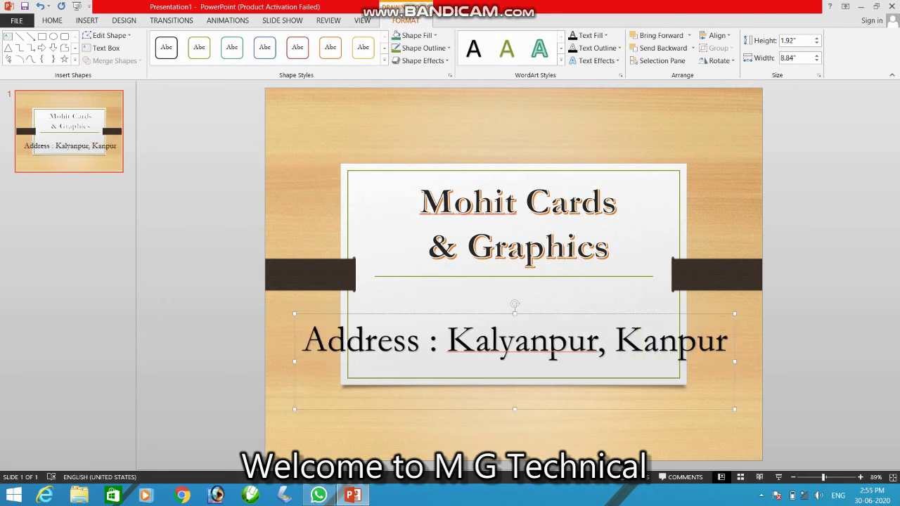
text(Mob.: 8953******)
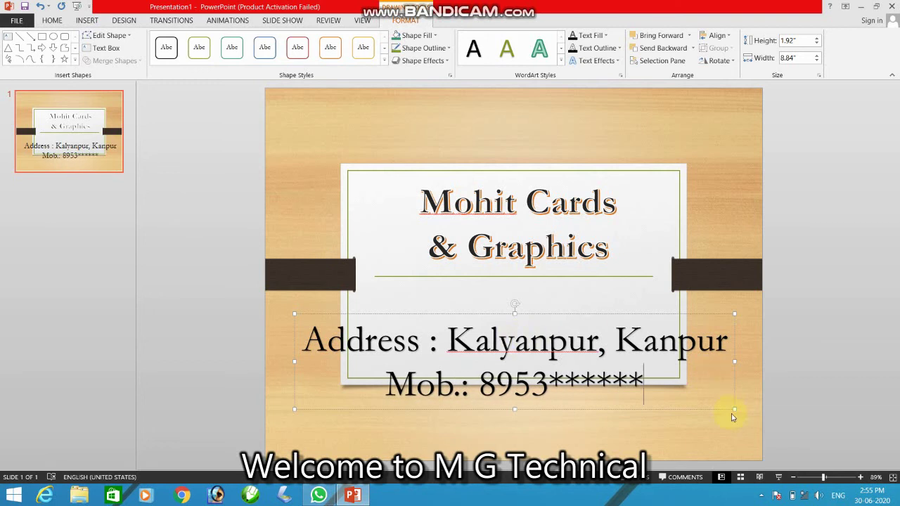
drag(735, 410, 567, 396)
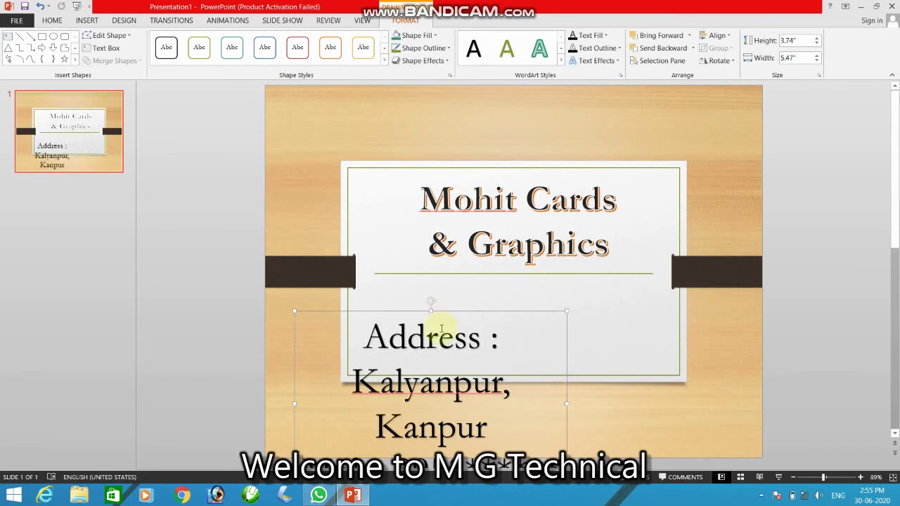
Set the address and mobile text to 24 pt and centre the box just beneath the divider.
key(ctrl+a)
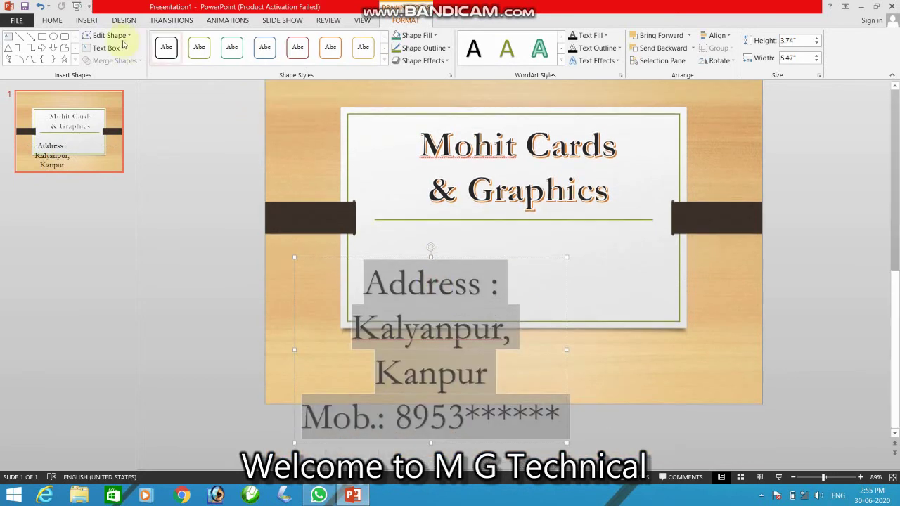
click(52, 21)
click(235, 40)
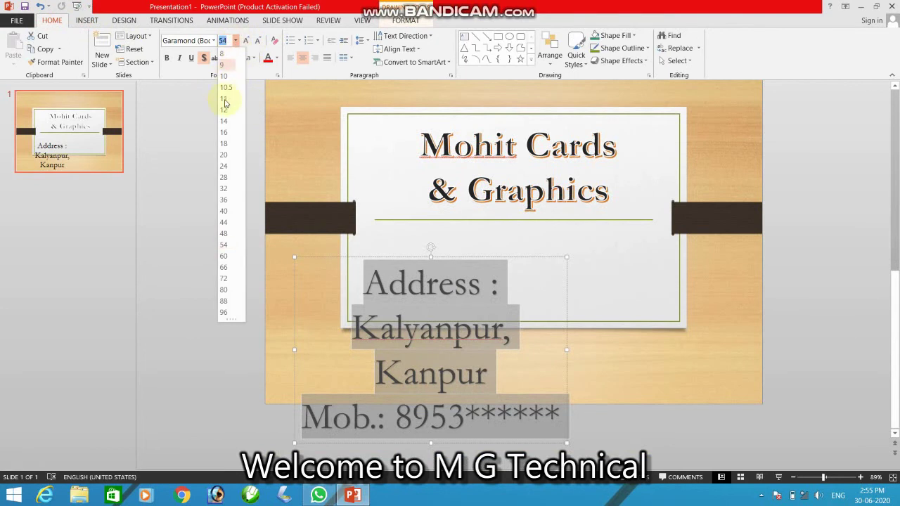
click(227, 167)
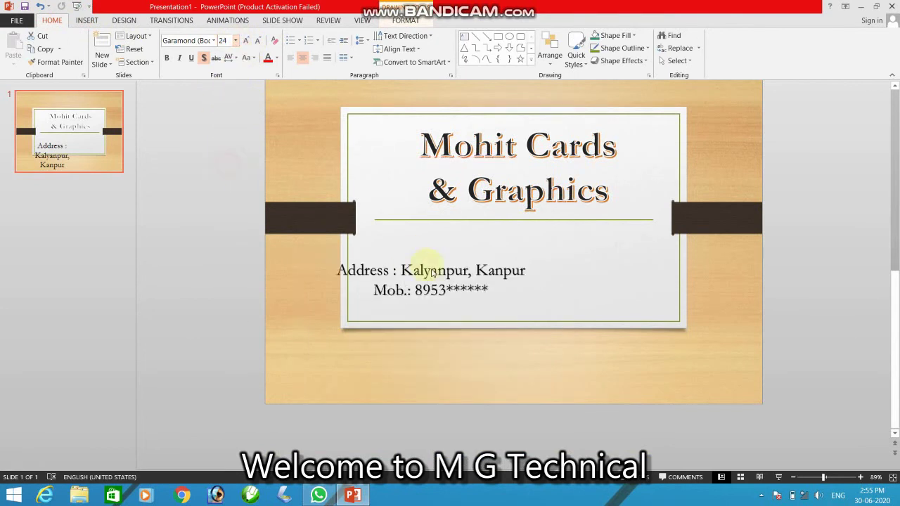
scroll(412, 251, up, 2)
drag(486, 318, 576, 282)
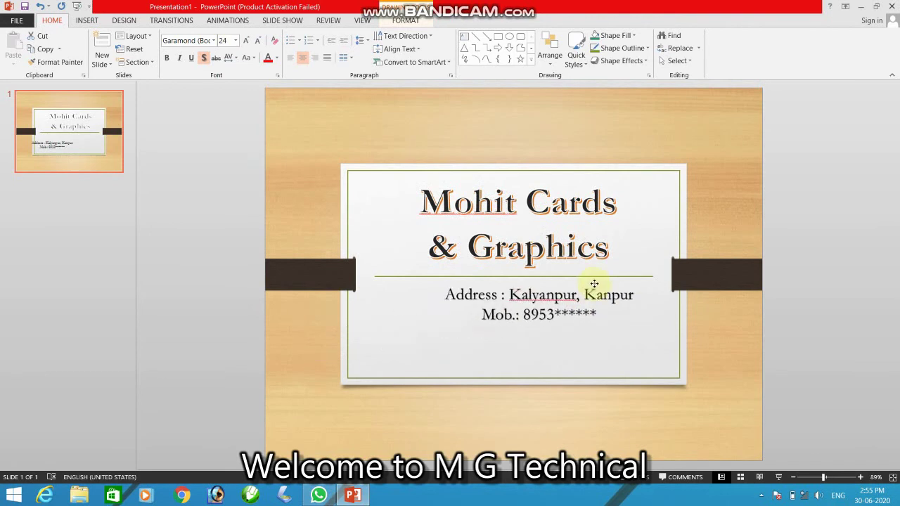
click(576, 282)
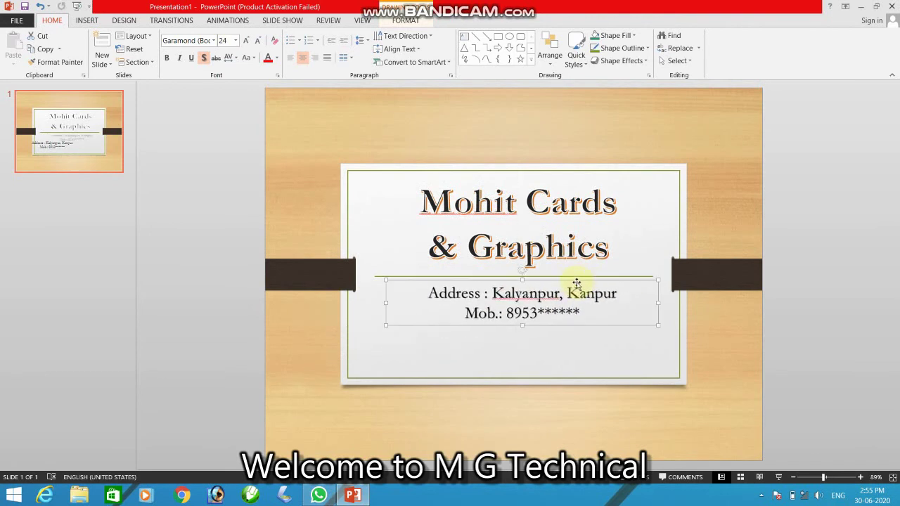
drag(576, 285, 573, 284)
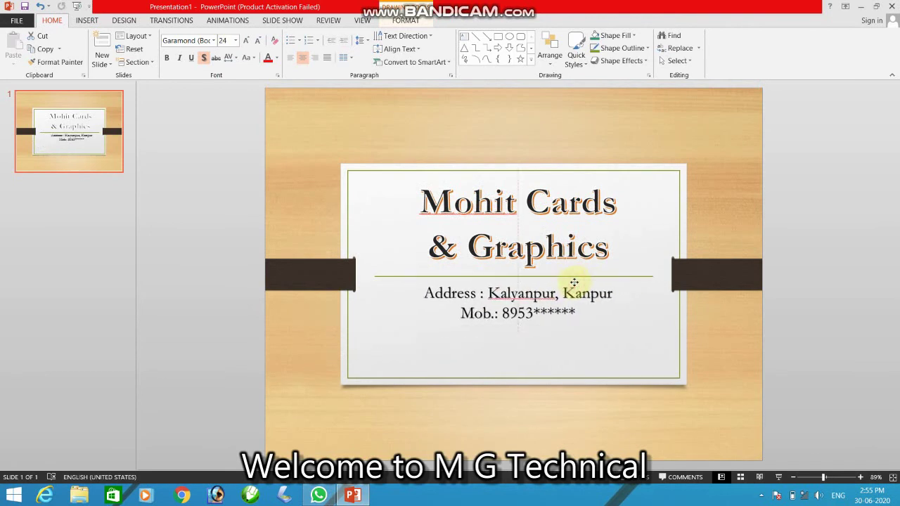
click(671, 339)
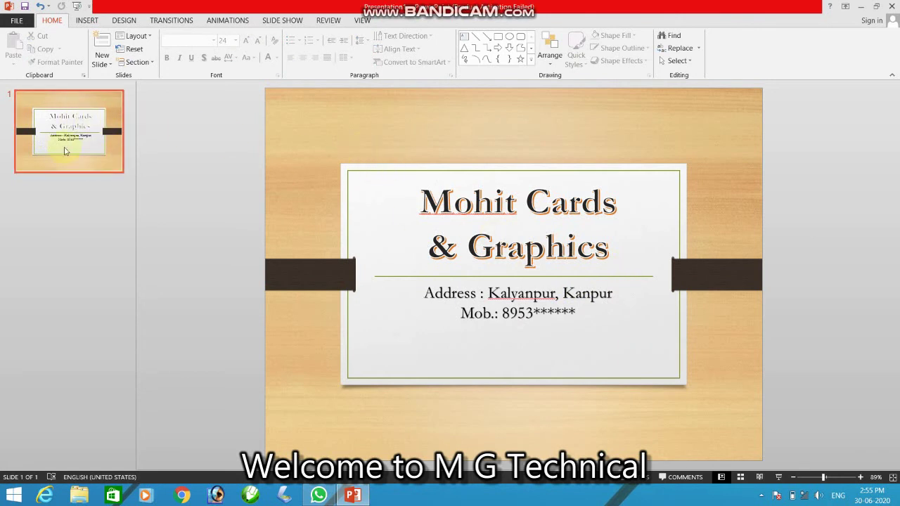
Add a new second slide after slide 1 with Ctrl+M.
click(102, 64)
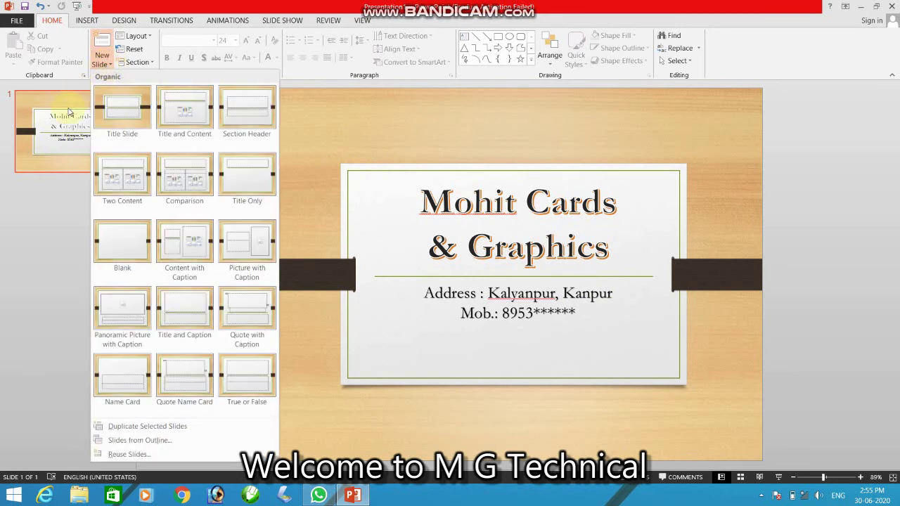
click(69, 111)
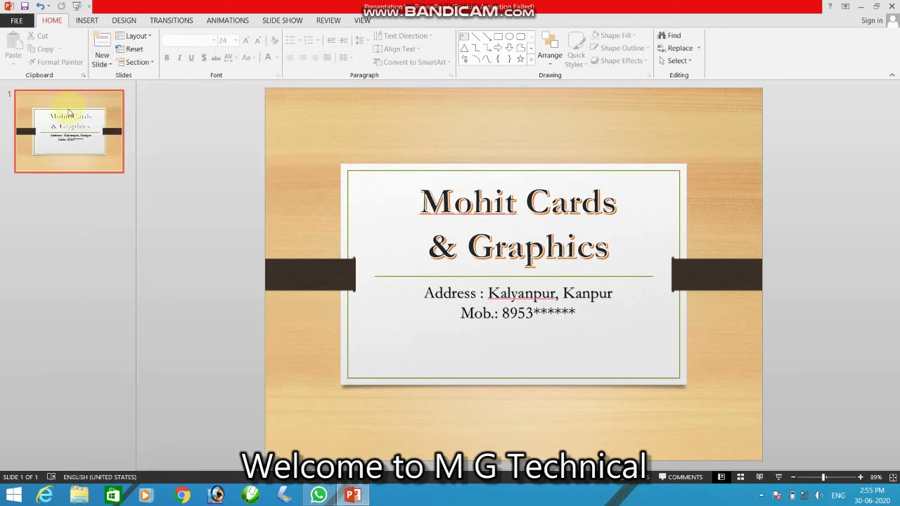
key(ctrl+m)
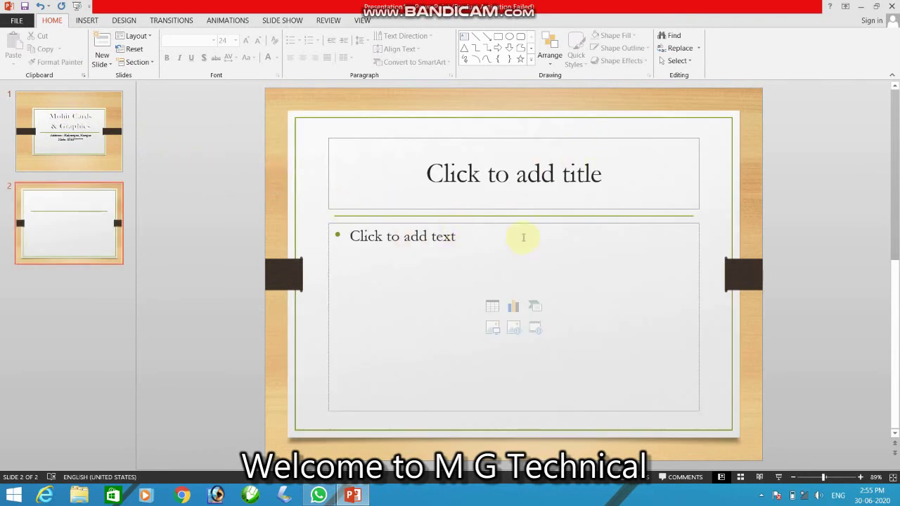
Type the slide 2 title 'Printing Serivce'.
click(597, 139)
click(603, 136)
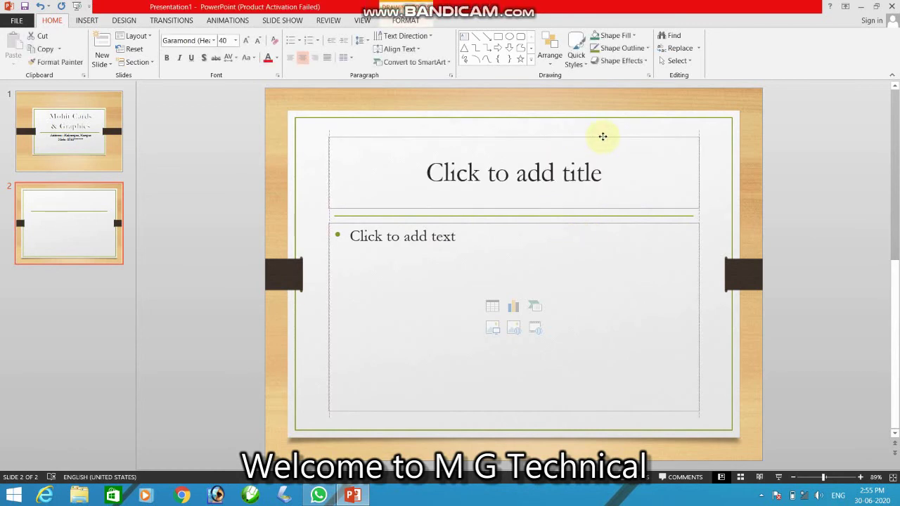
click(550, 169)
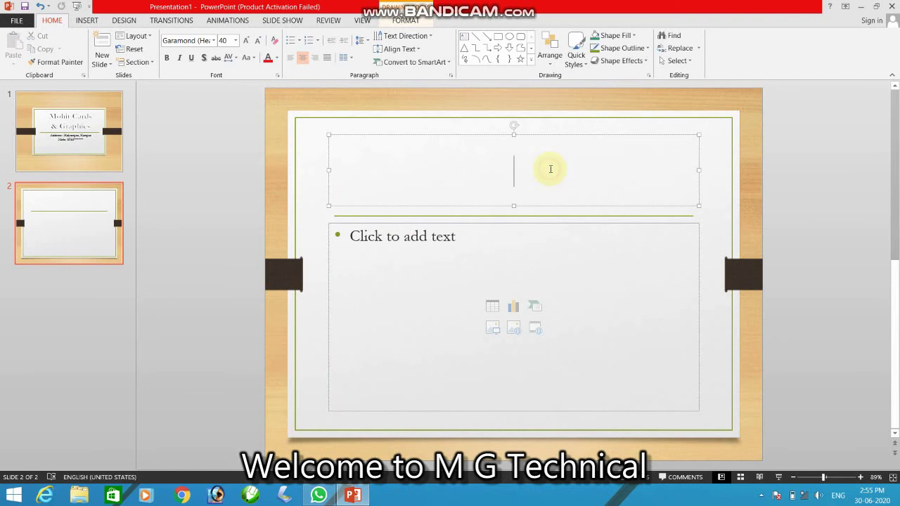
text(Printing )
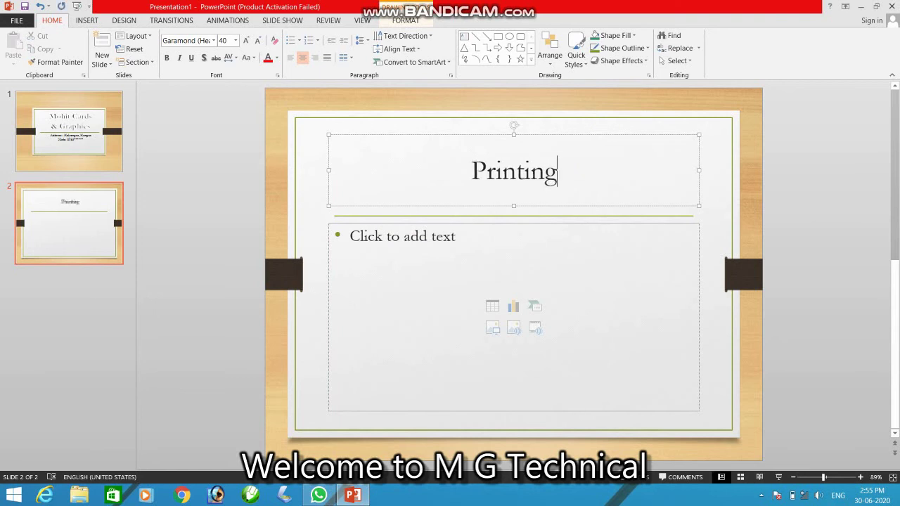
text(Seriv)
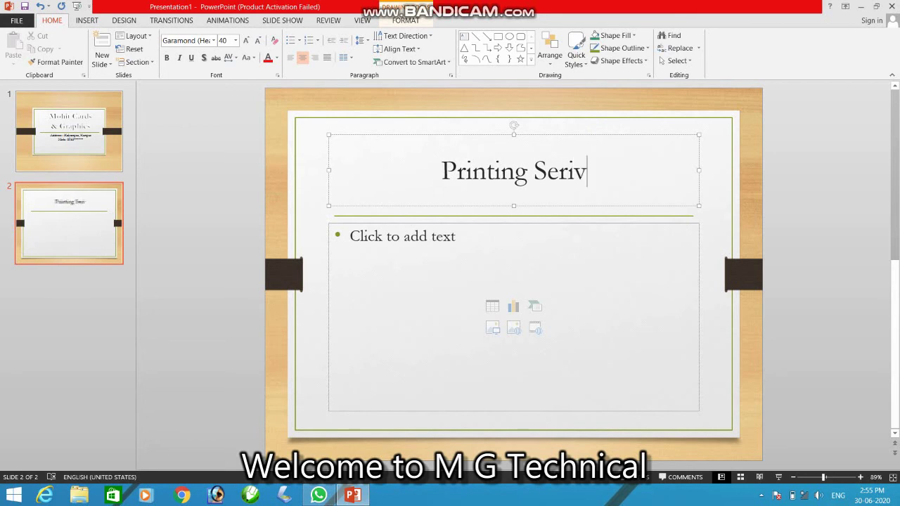
key(BackSpace)
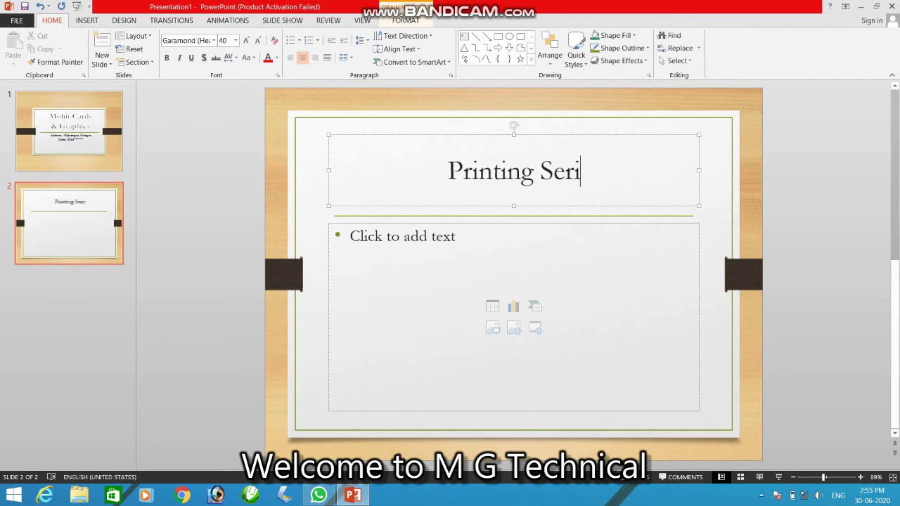
text(vce)
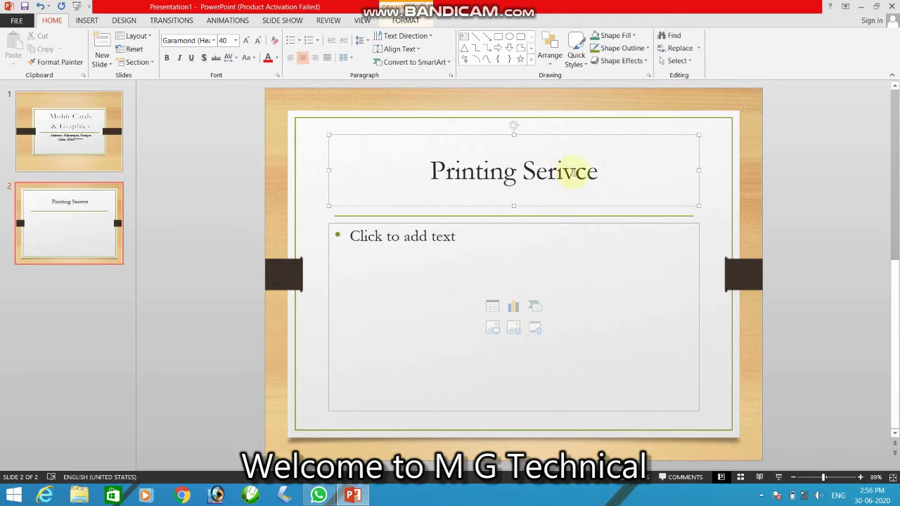
Format the 'Printing Serivce' title as 72 pt, bold and red.
drag(612, 174, 425, 173)
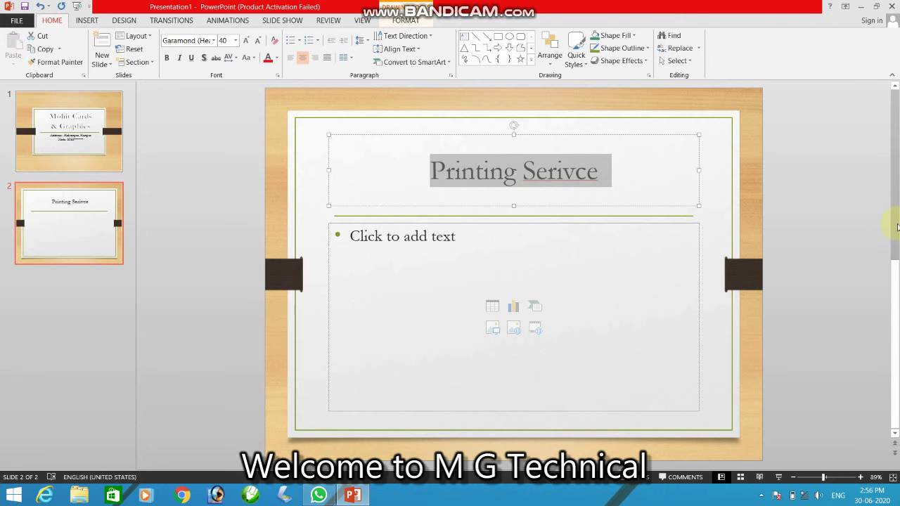
click(236, 40)
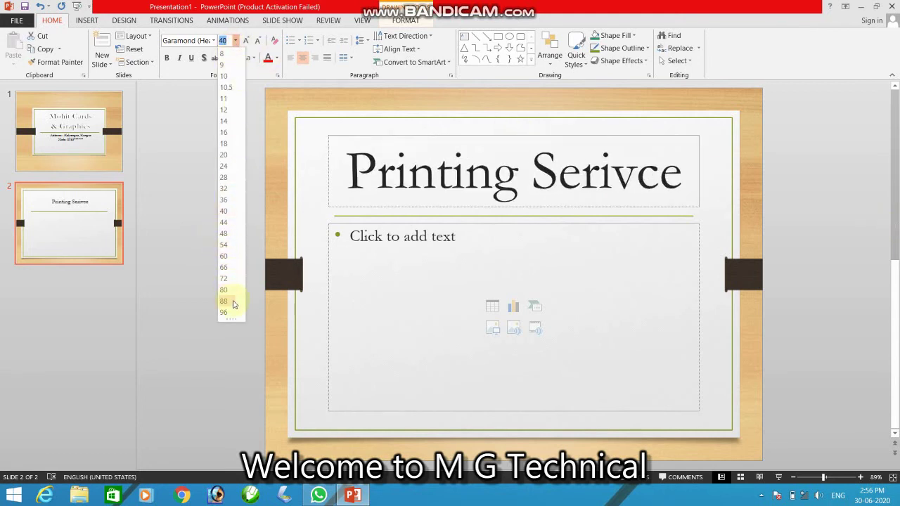
click(232, 277)
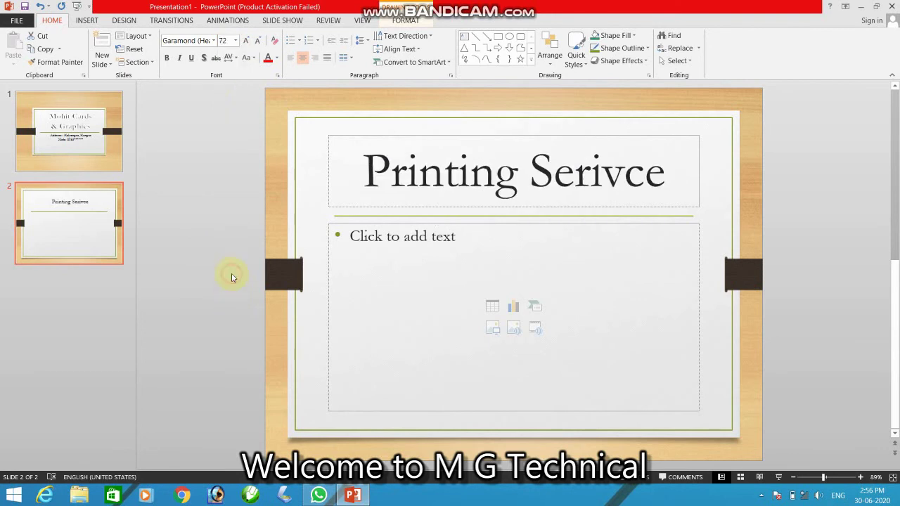
click(166, 57)
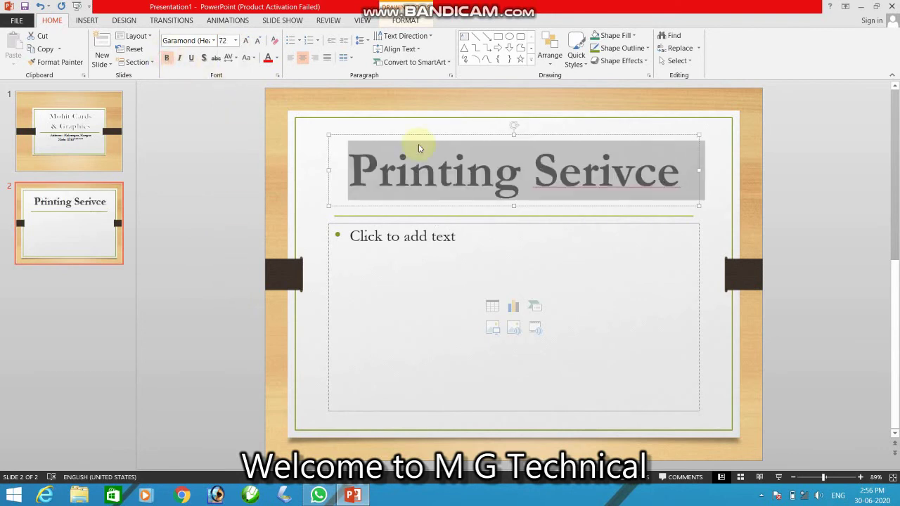
click(268, 58)
click(539, 305)
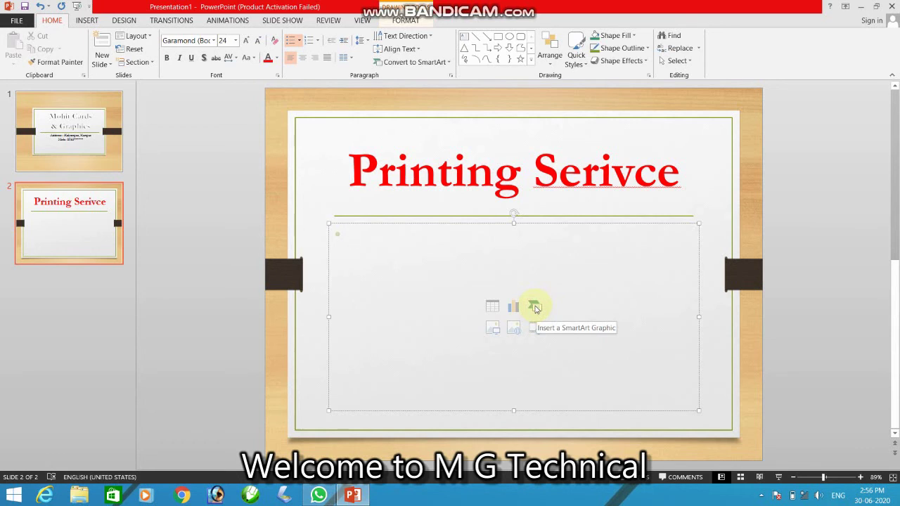
Type the slide 2 services as bullets, from Visiting Card through Windows Formatting.
click(411, 255)
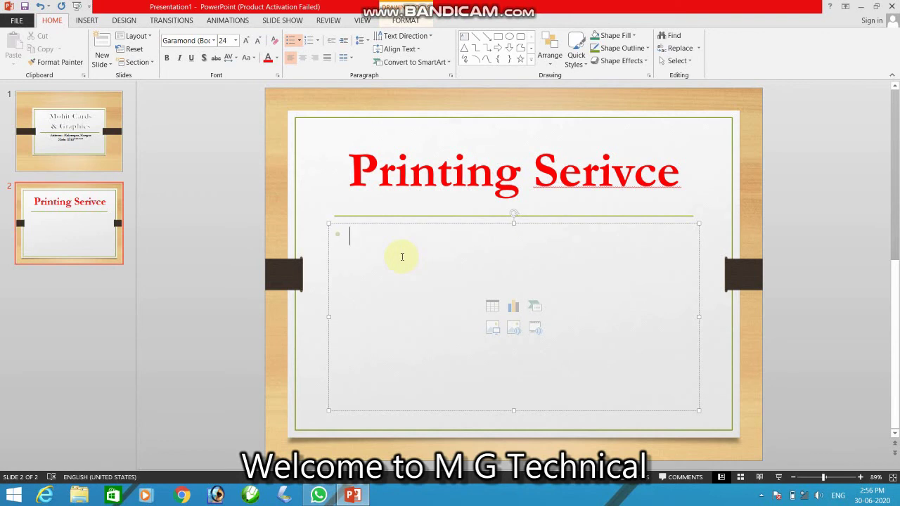
text(Vi)
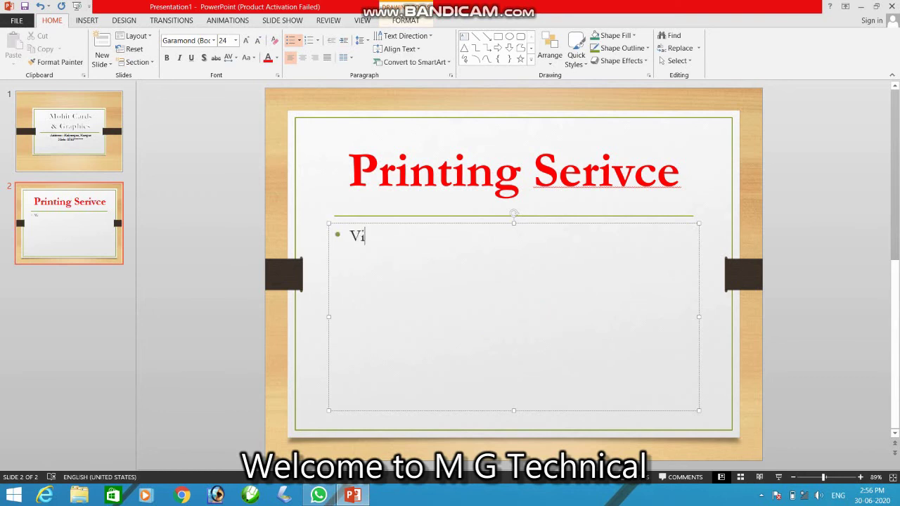
text(siting Card)
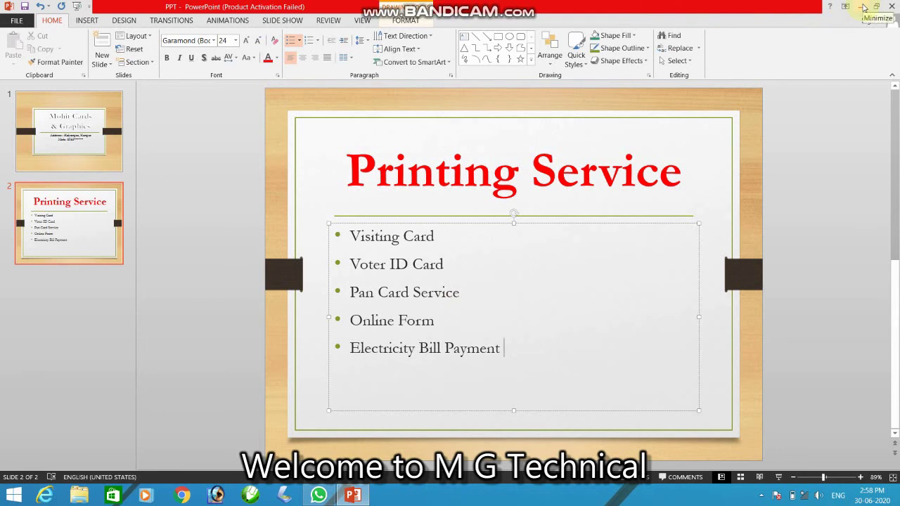
click(761, 495)
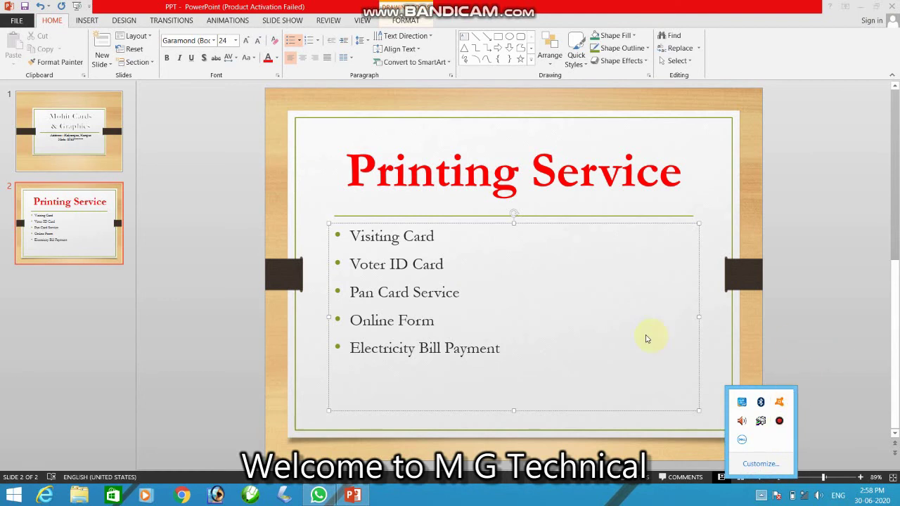
click(509, 345)
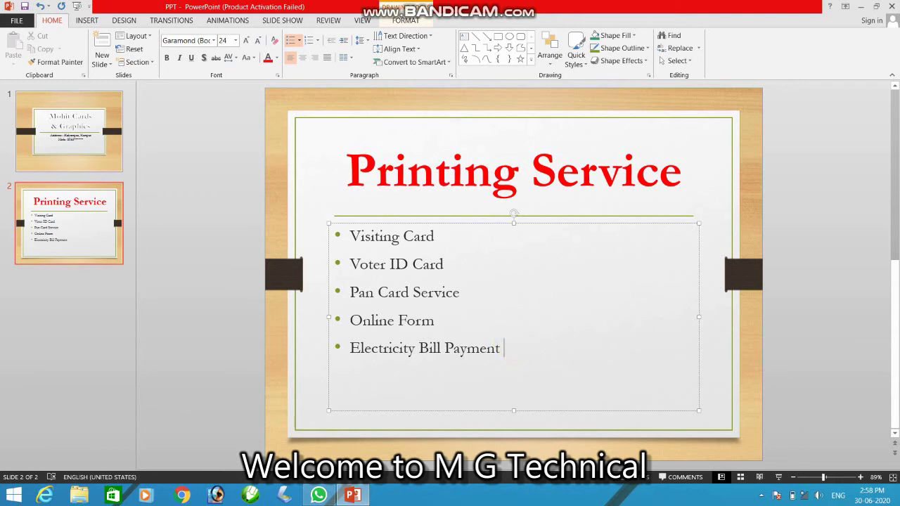
text(Windo)
text(ws Formatting)
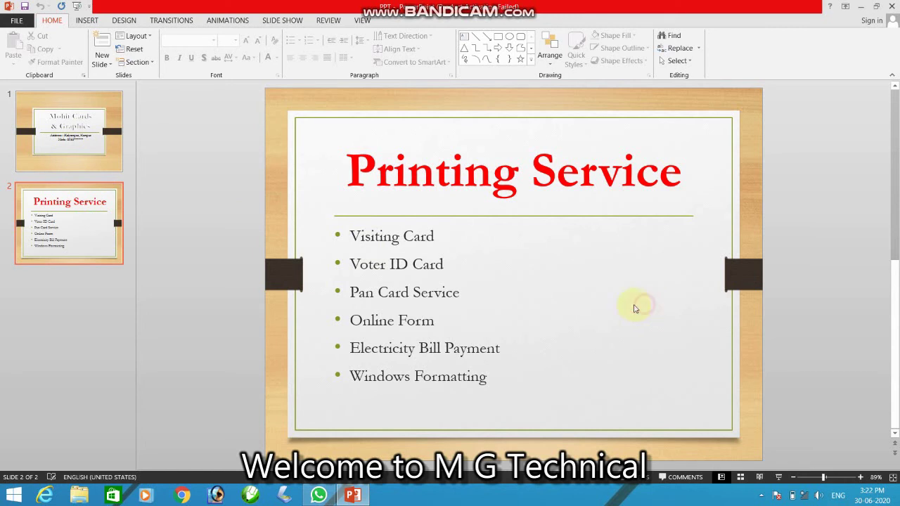
Start inserting a picture from the Insert ribbon and browse to the Desktop folder.
click(114, 21)
click(87, 21)
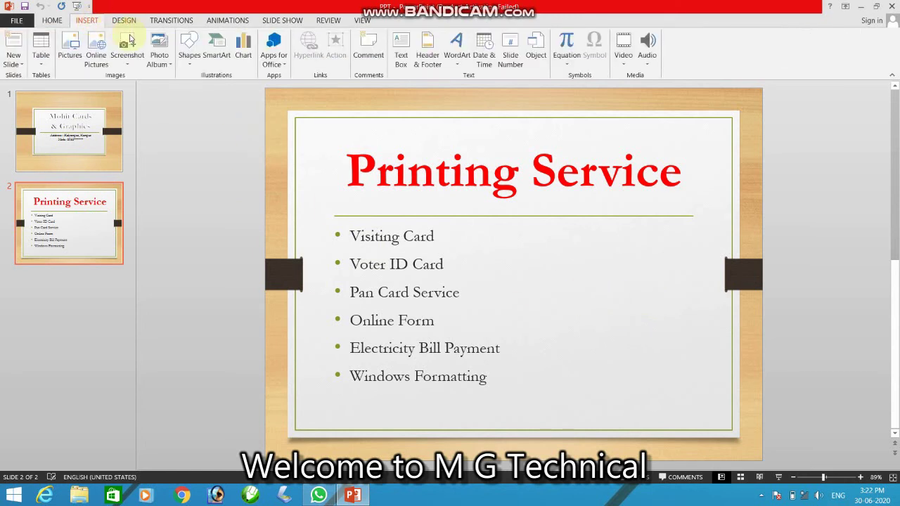
click(79, 47)
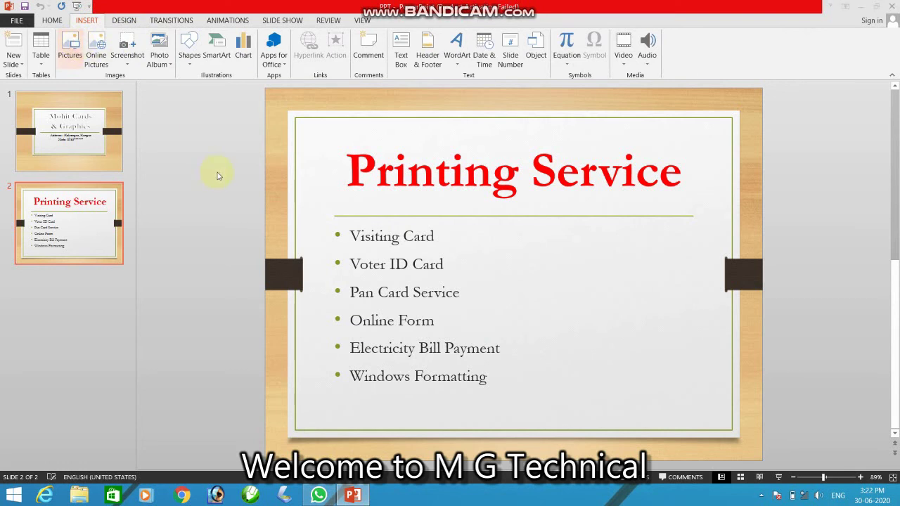
click(63, 90)
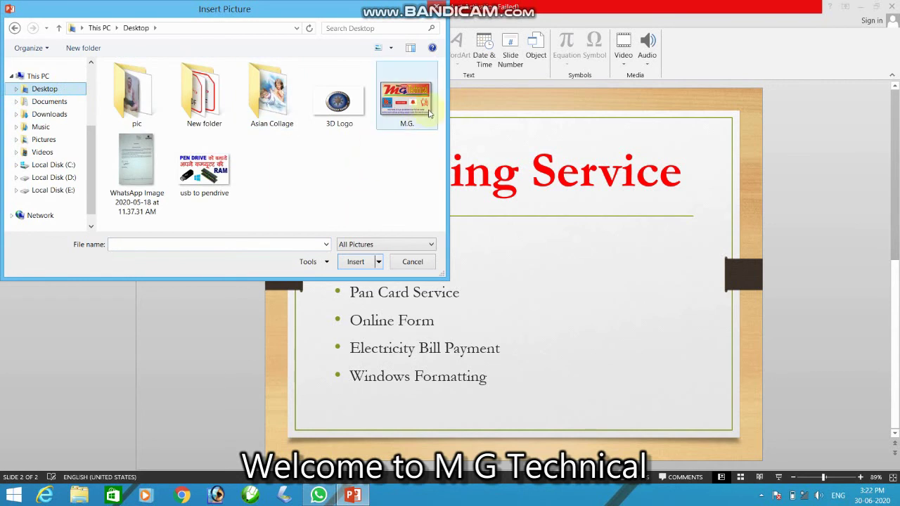
Find the YouTube Like & Share image in Downloads and insert it onto slide 2.
click(56, 103)
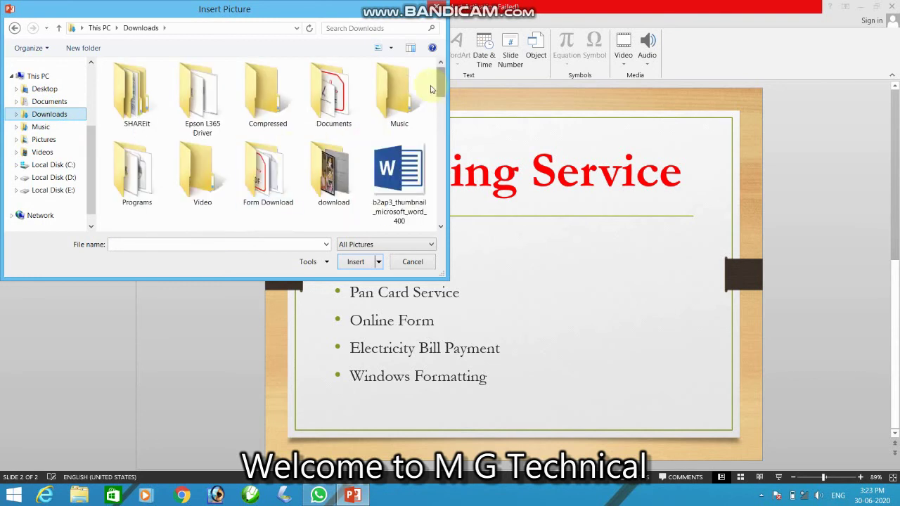
mouse_move(441, 88)
mouse_down()
mouse_move(419, 183)
mouse_move(407, 171)
mouse_up()
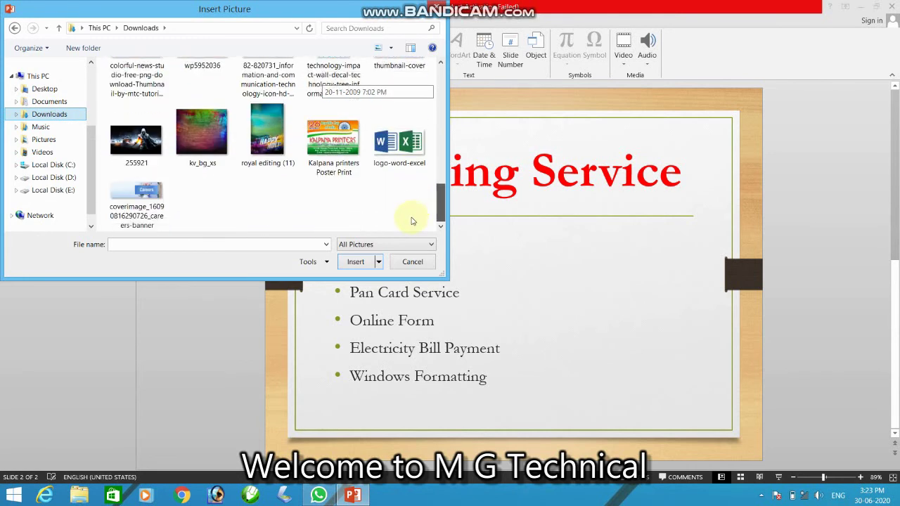
scroll(410, 165, up, 1)
scroll(411, 170, down, 1)
scroll(410, 175, down, 1)
scroll(408, 184, down, 1)
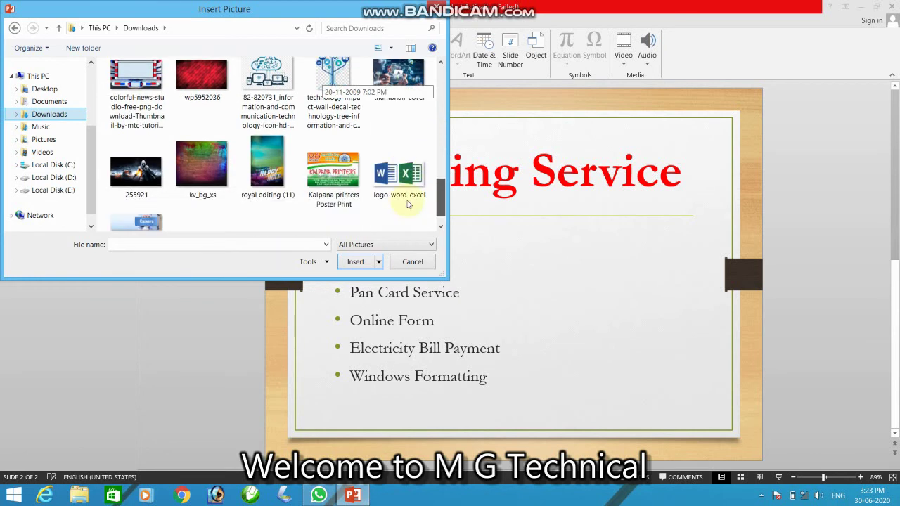
scroll(410, 169, up, 2)
scroll(411, 124, up, 1)
scroll(411, 123, up, 2)
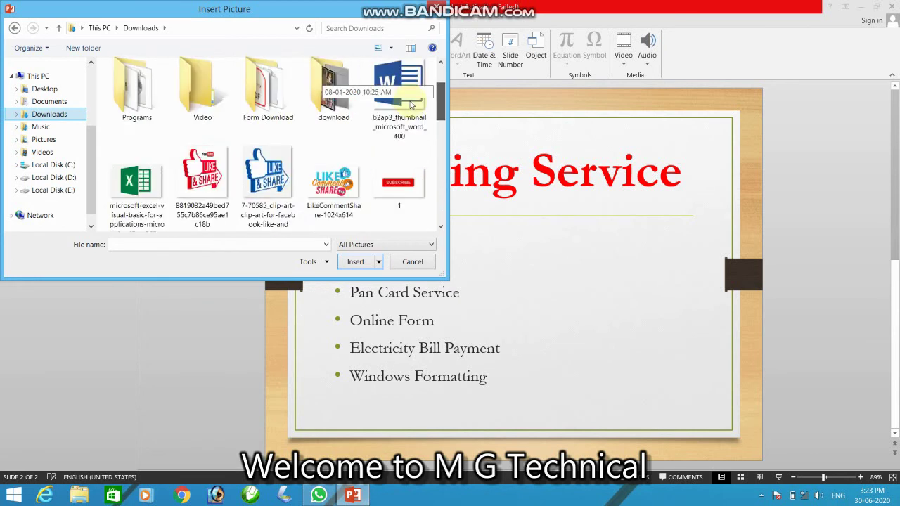
scroll(404, 116, down, 1)
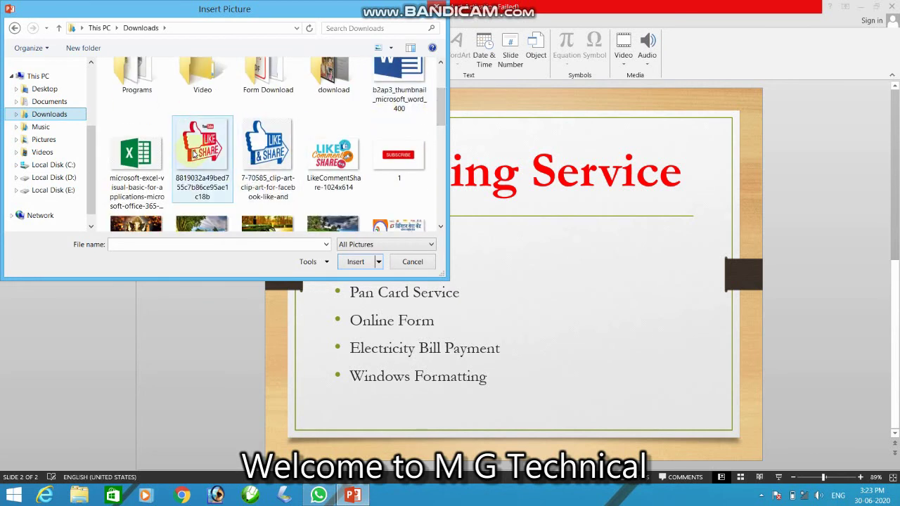
click(225, 165)
click(346, 260)
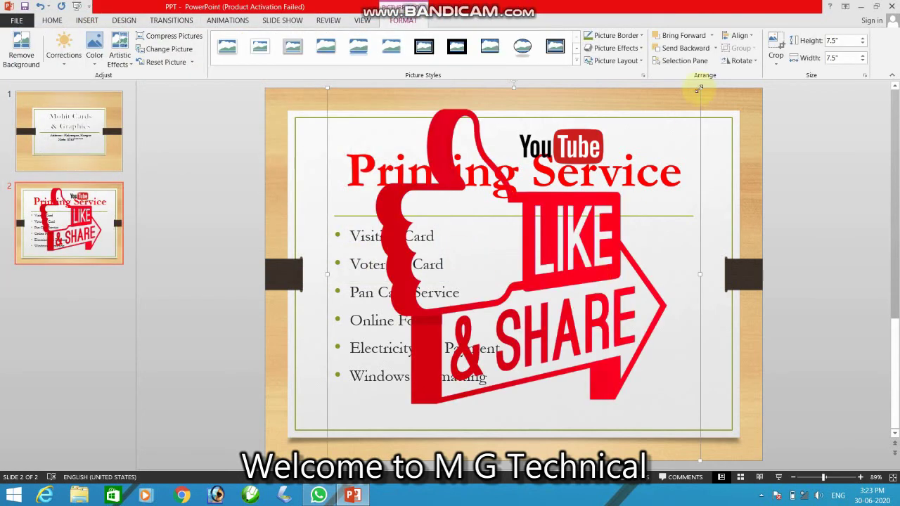
Resize the Like & Share picture to 4.12 inches, position it beside the bullets, and return to slide 1.
drag(698, 88, 455, 331)
drag(388, 417, 638, 379)
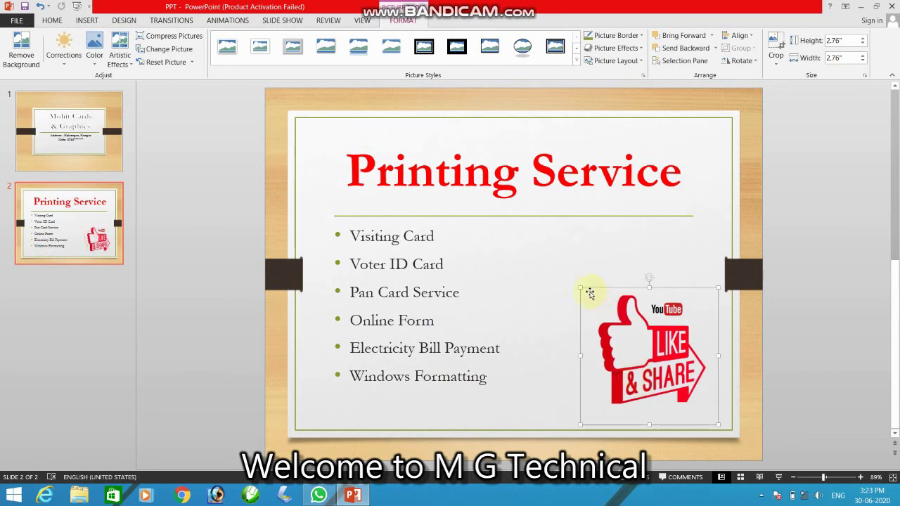
mouse_move(578, 290)
mouse_down()
mouse_move(586, 296)
mouse_move(514, 222)
mouse_up()
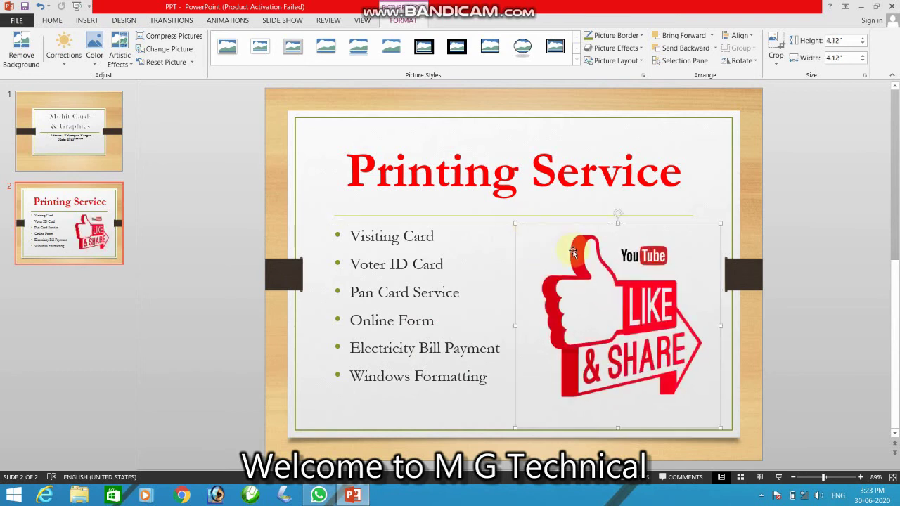
drag(603, 318, 599, 319)
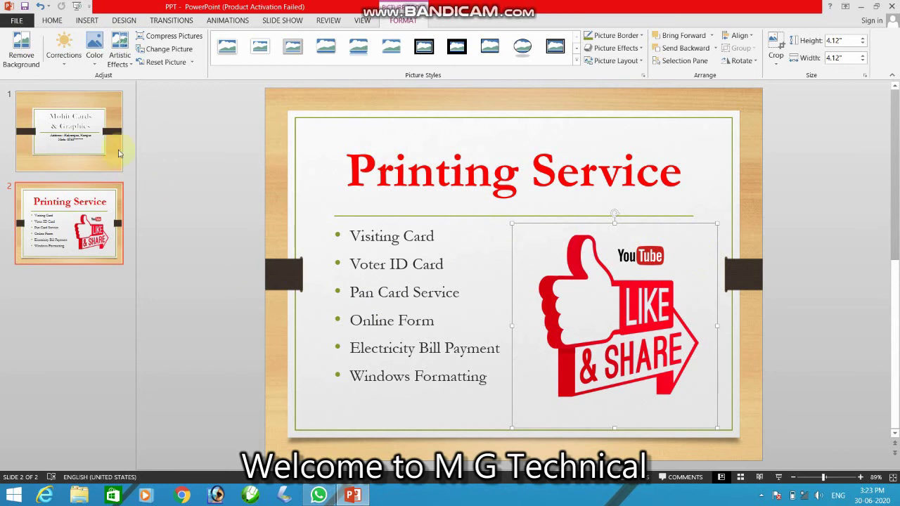
click(111, 135)
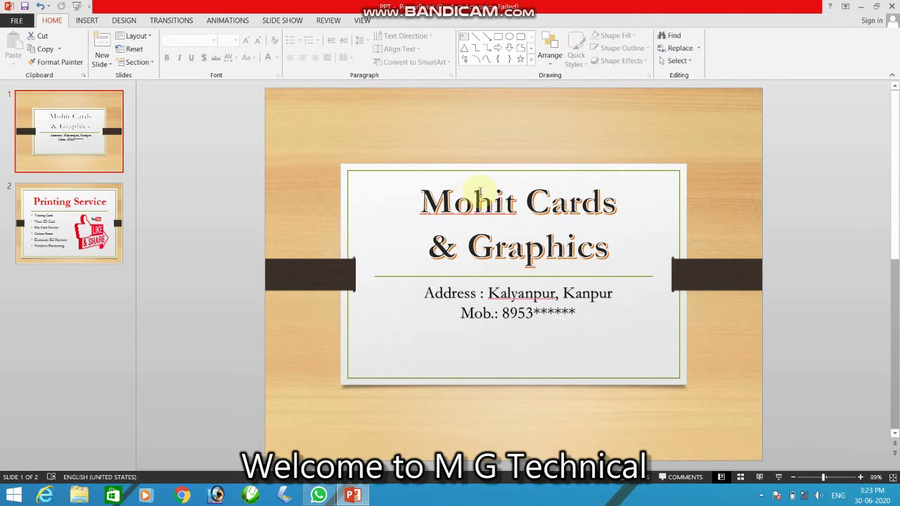
Preview the Random Bars, Shape and Split transitions on slide 1.
click(479, 193)
click(517, 153)
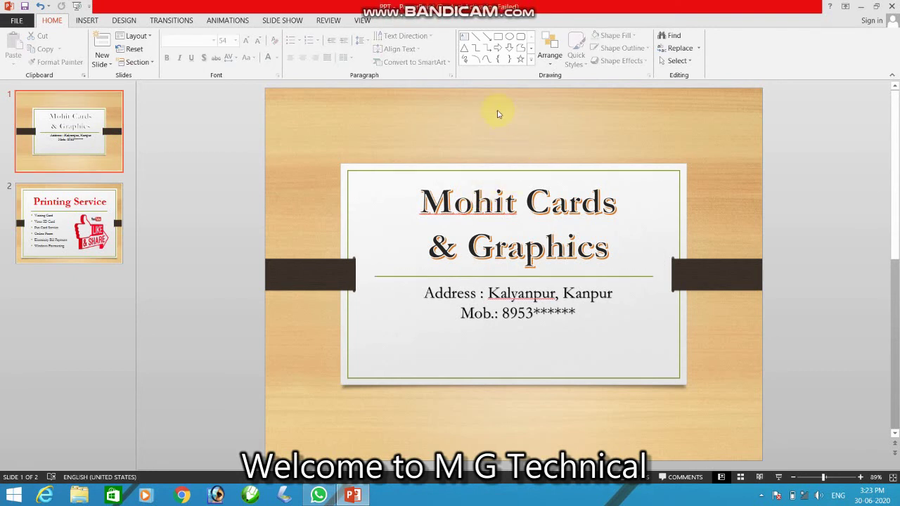
click(116, 24)
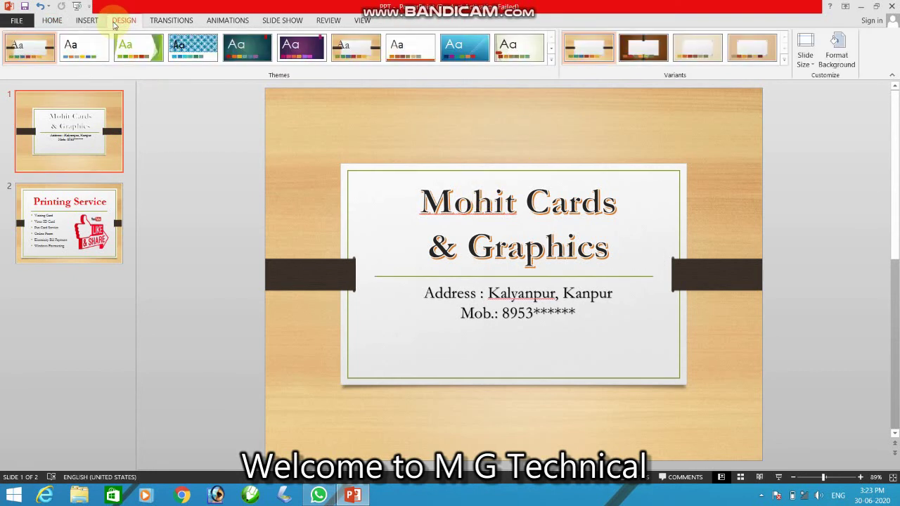
click(153, 23)
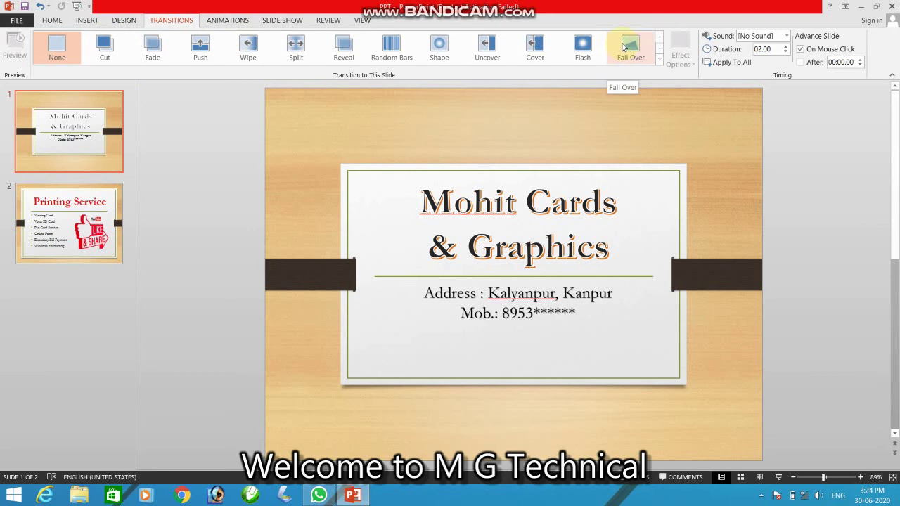
click(398, 50)
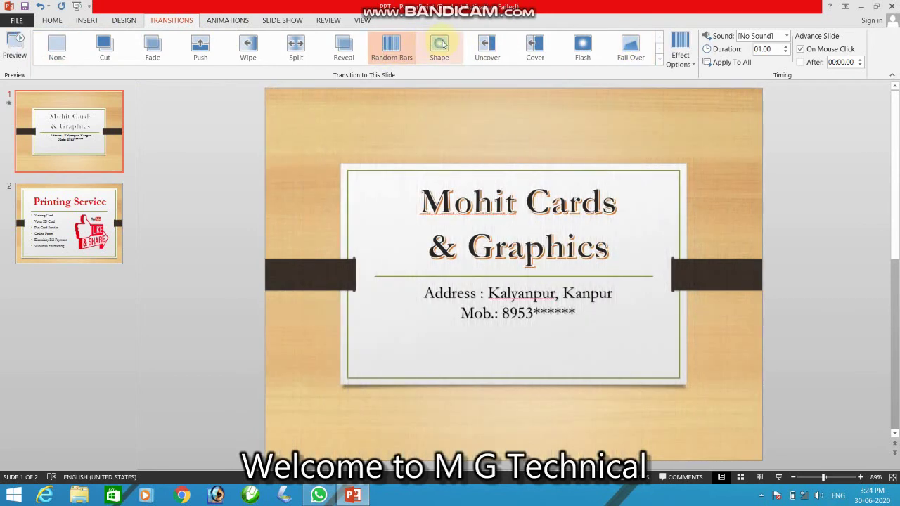
click(439, 48)
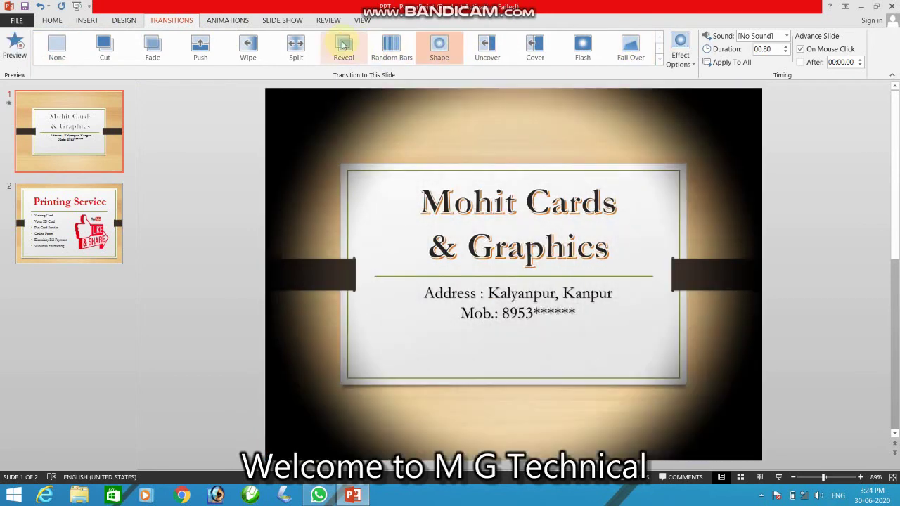
click(298, 46)
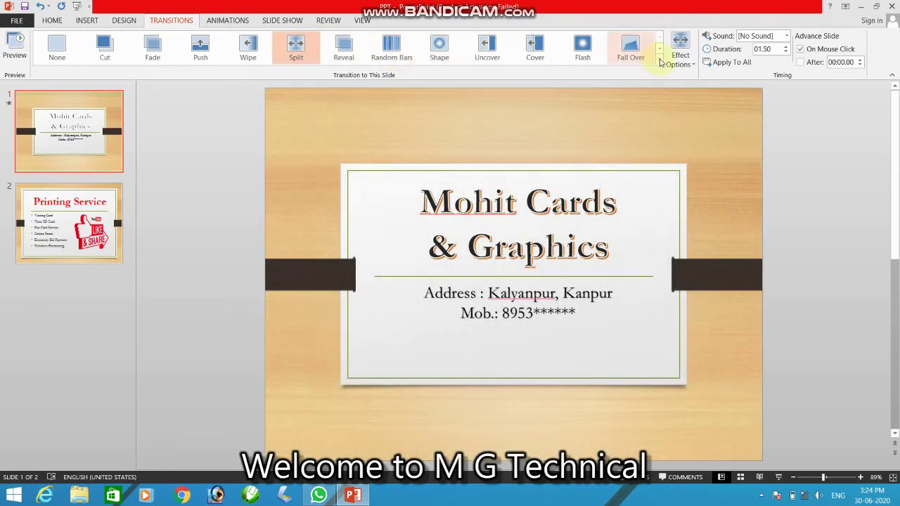
Settle on a 1.50-second Split transition for slide 1 after comparing Page Curl and Shape.
click(658, 61)
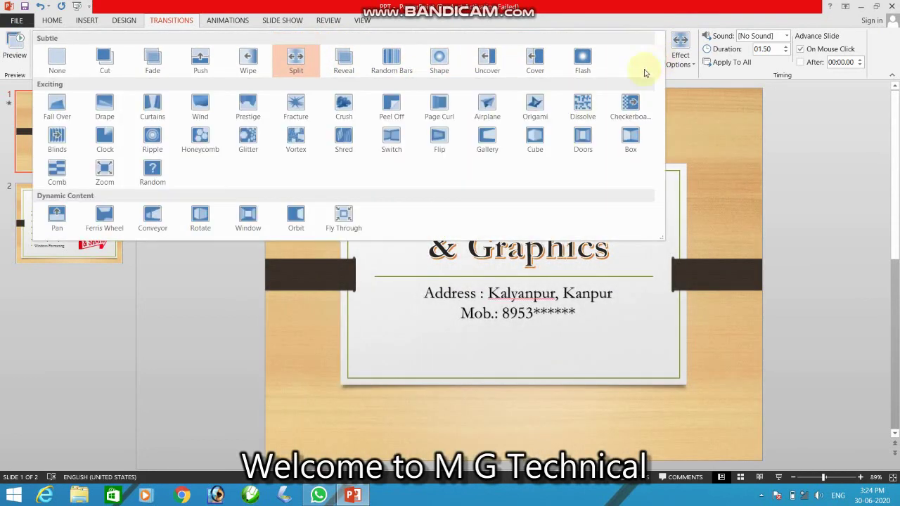
click(447, 104)
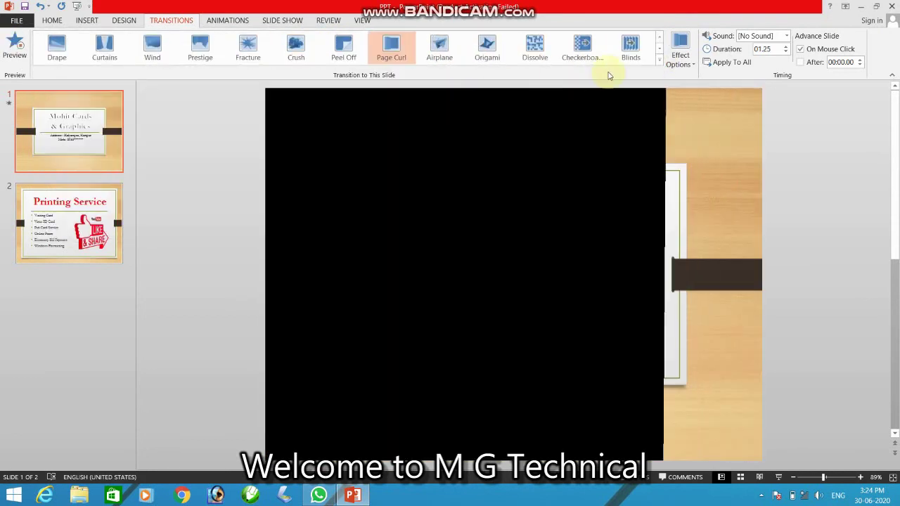
click(660, 59)
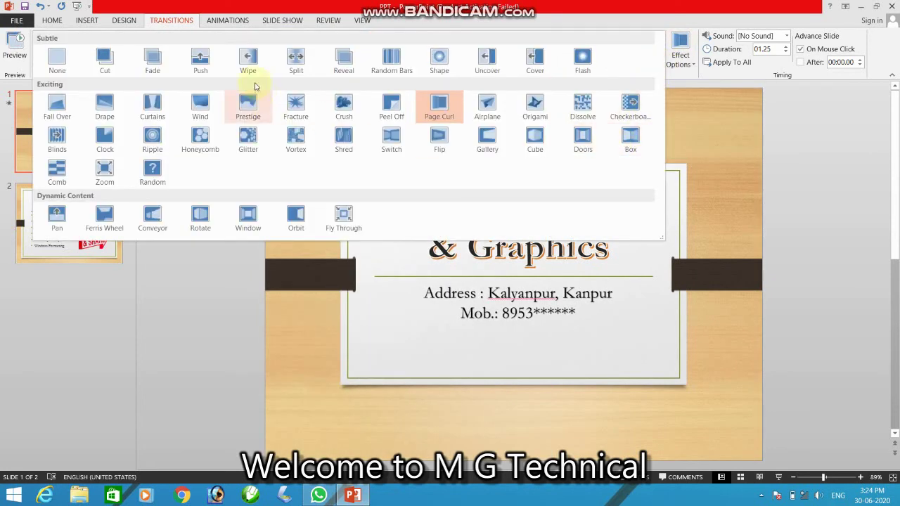
click(295, 62)
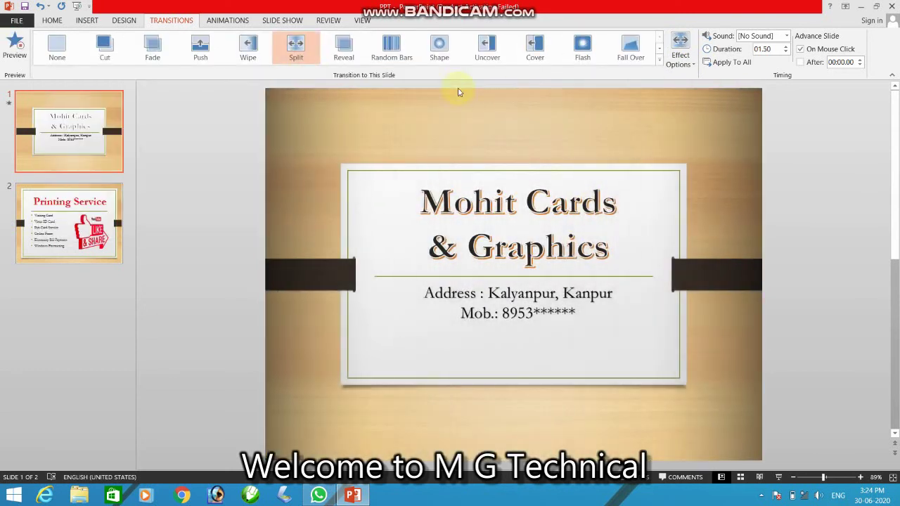
click(439, 49)
click(298, 47)
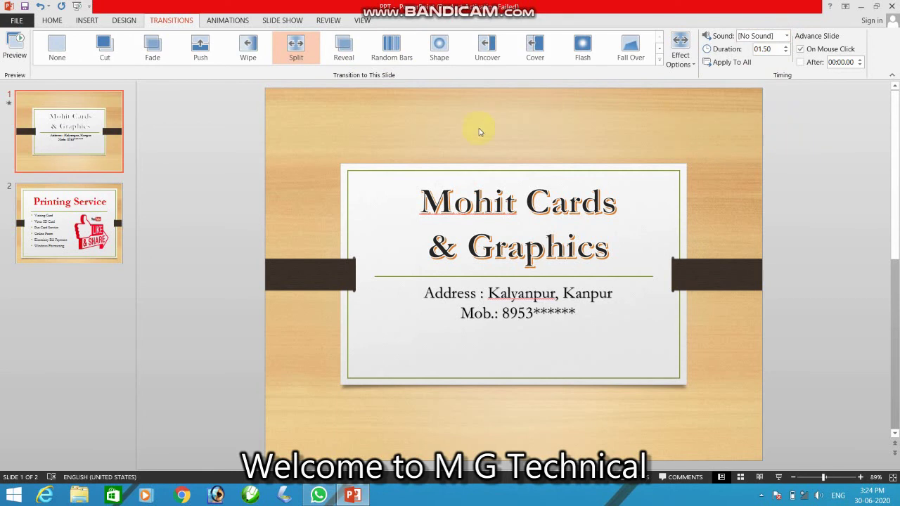
Select the title and review the Split transition's direction options.
click(470, 185)
click(498, 176)
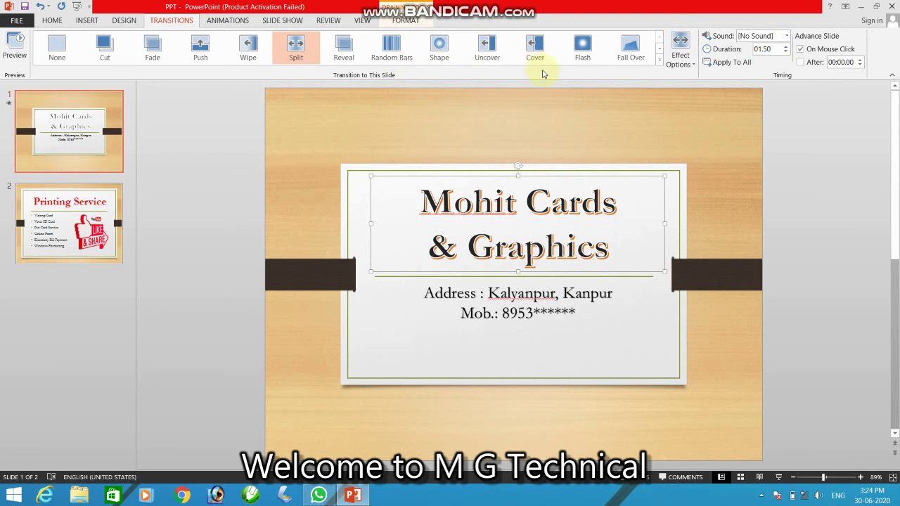
click(679, 51)
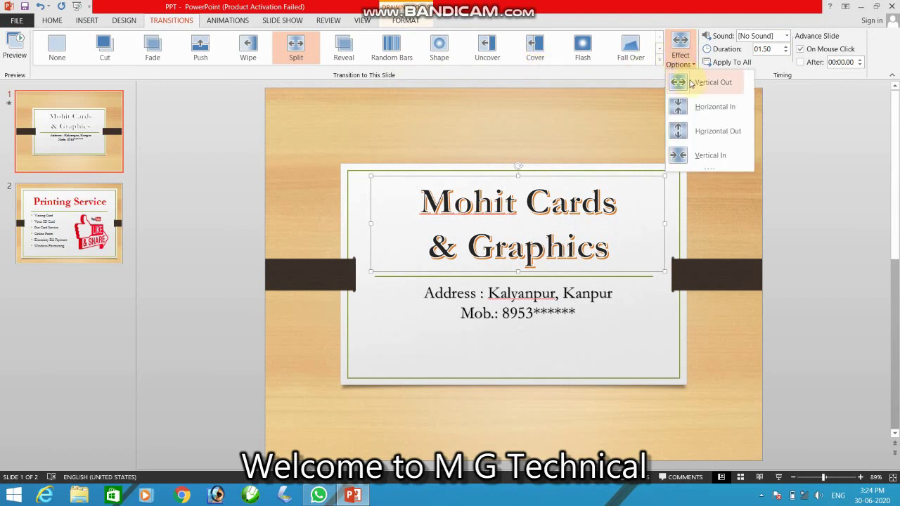
click(231, 21)
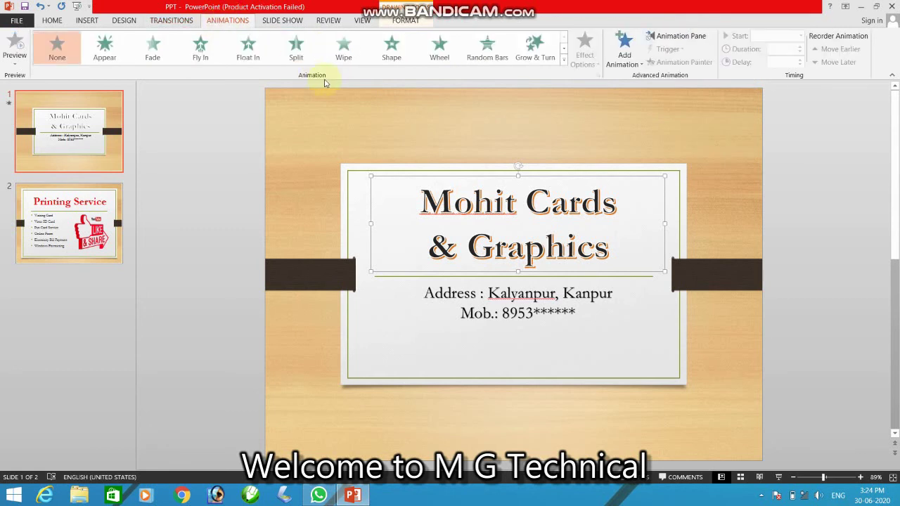
Open the full entrance effect list for the title and preview Box, Circle, Dissolve In, Strips, Wheel and Wipe.
click(623, 66)
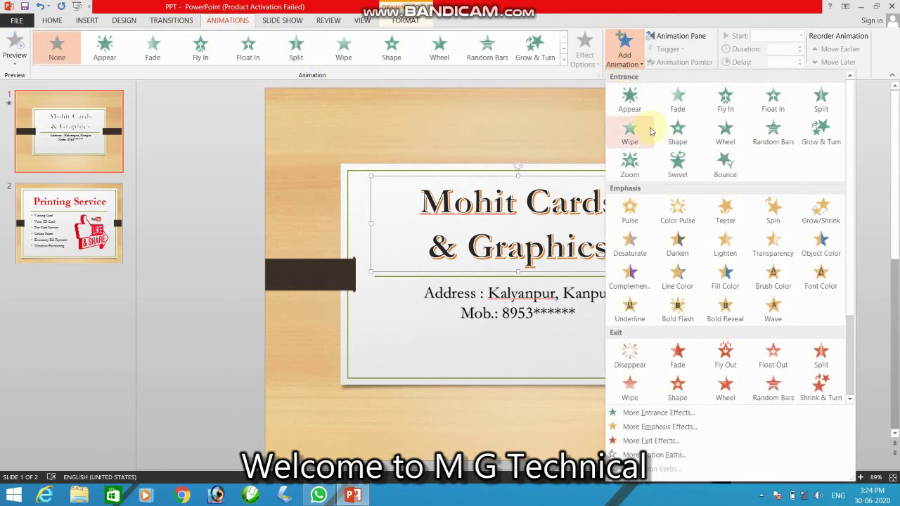
click(642, 415)
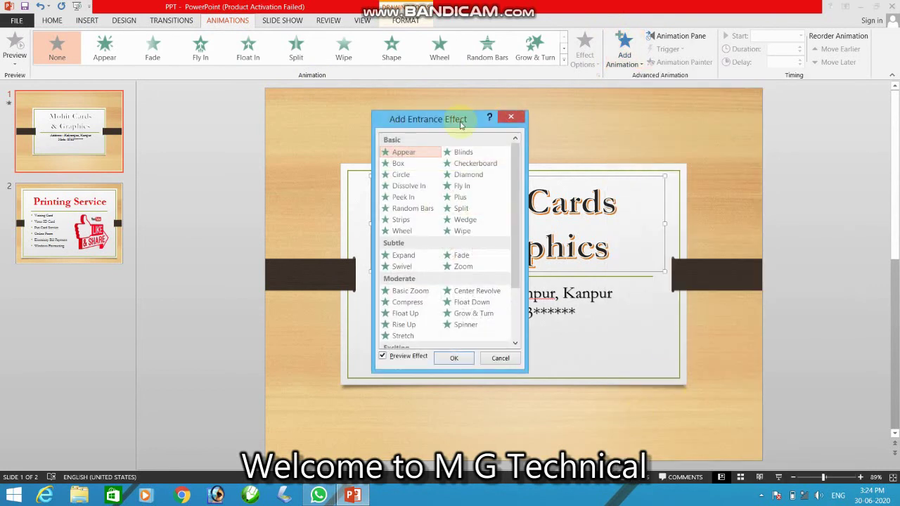
drag(462, 120, 804, 132)
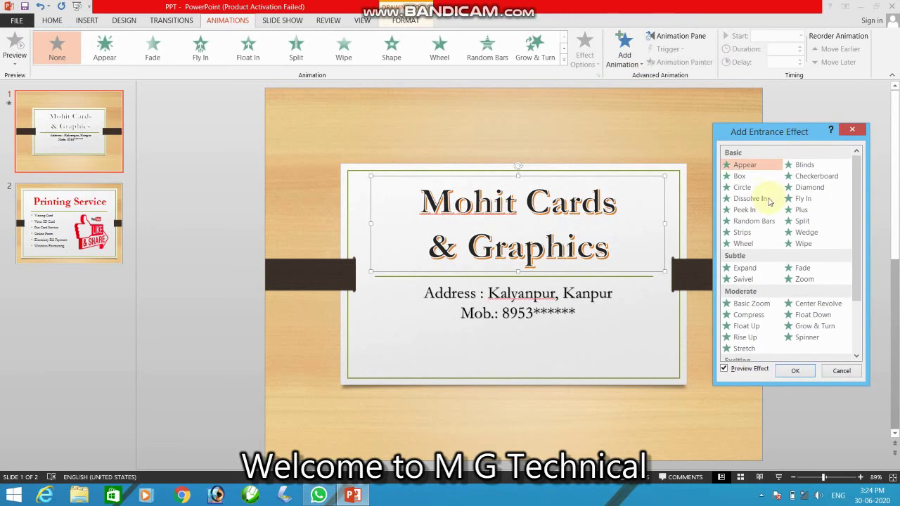
click(738, 177)
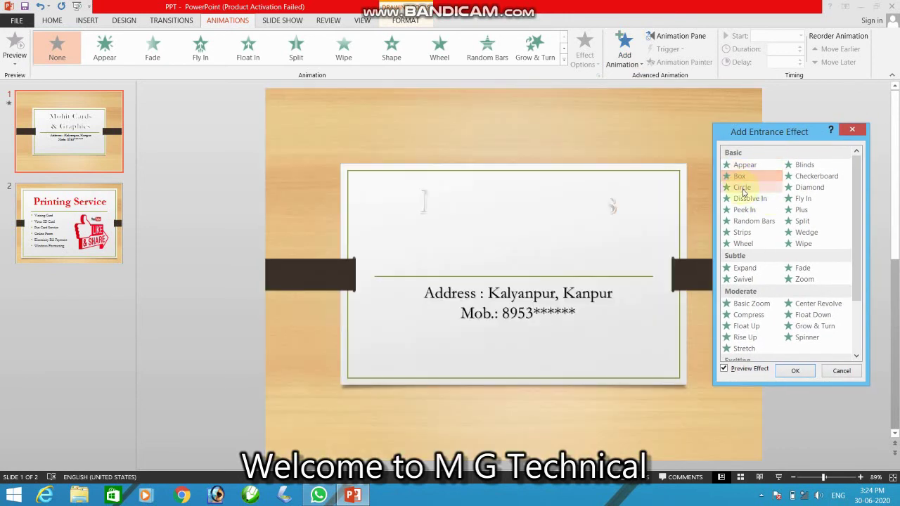
click(742, 189)
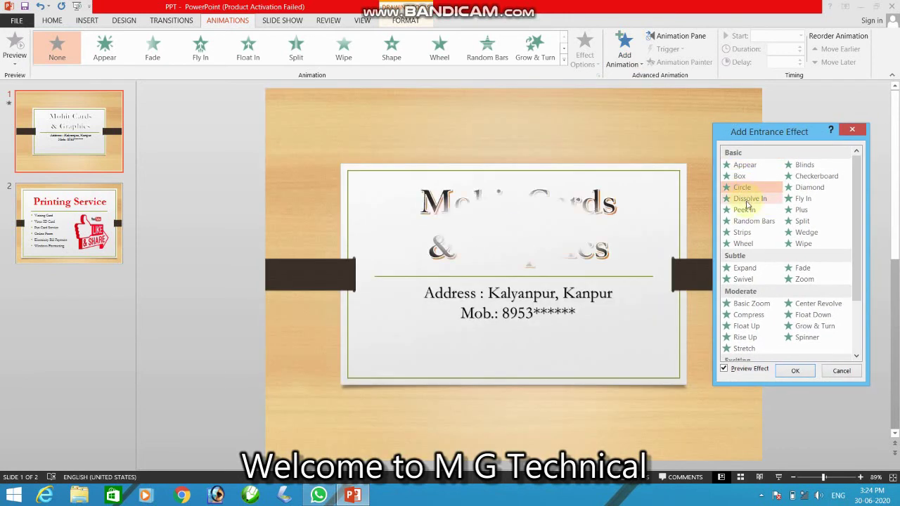
click(747, 200)
click(745, 209)
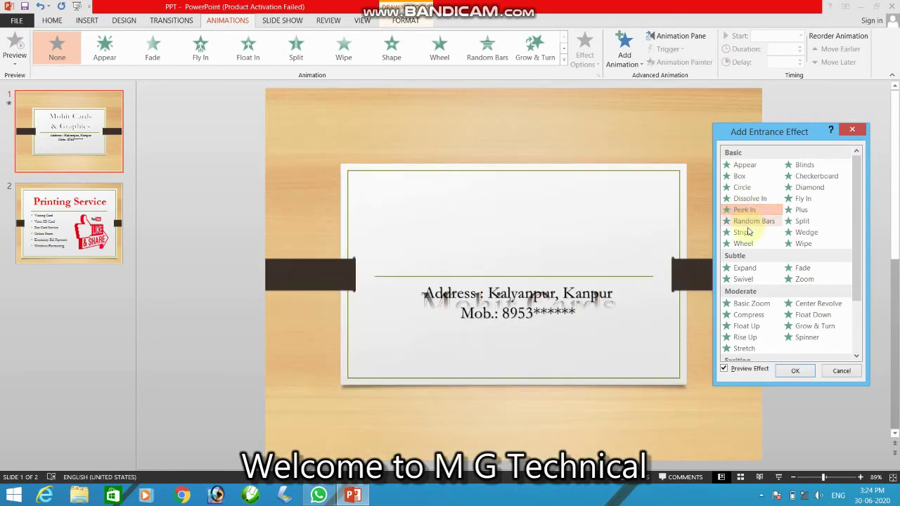
click(742, 232)
click(743, 243)
click(810, 243)
Preview more entrance effects on the title, from Wedge and Split to Fade and Rise Up.
click(807, 232)
click(806, 221)
click(802, 199)
click(801, 190)
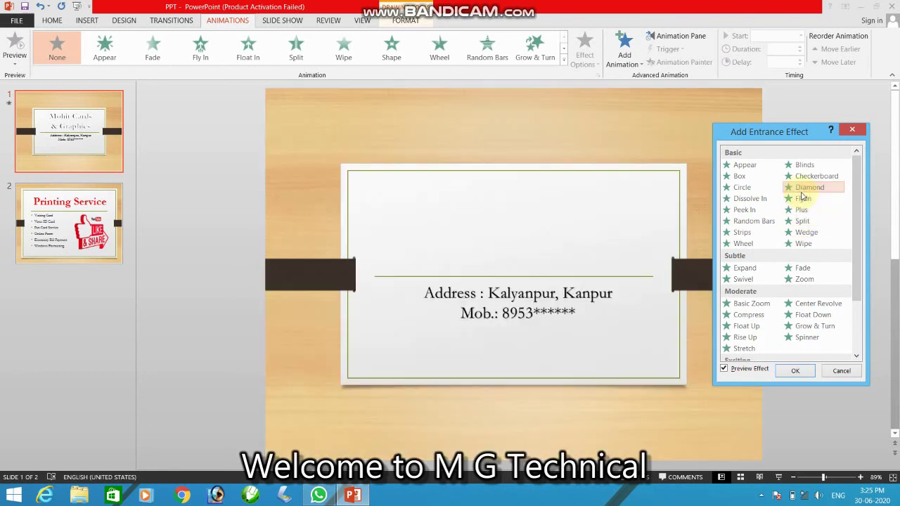
click(746, 277)
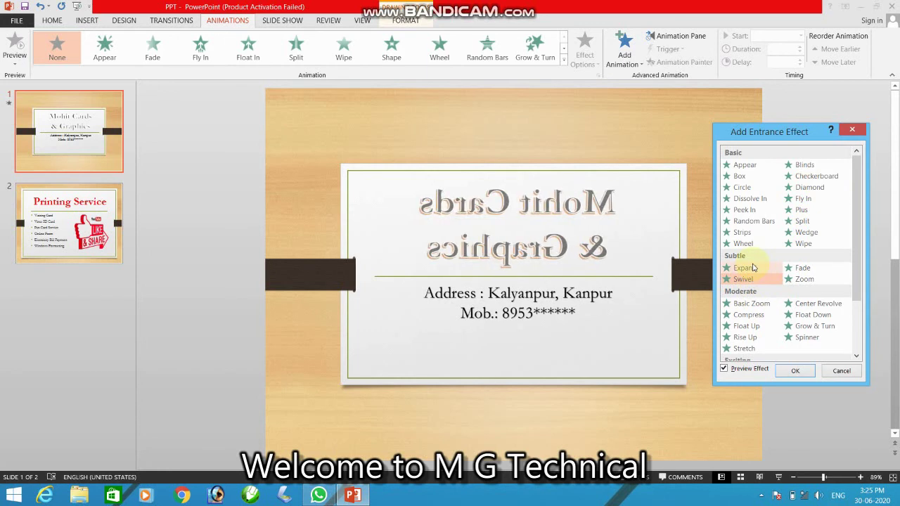
click(751, 267)
click(804, 269)
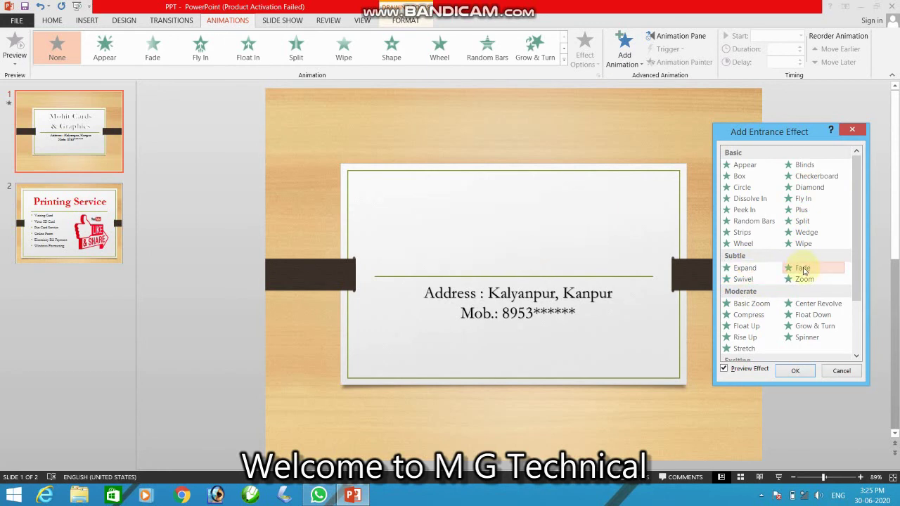
click(747, 315)
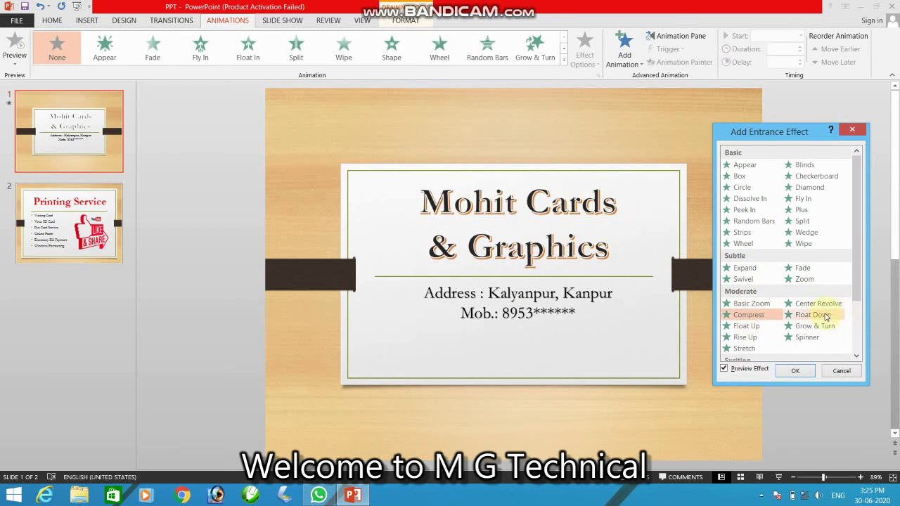
click(826, 315)
click(826, 304)
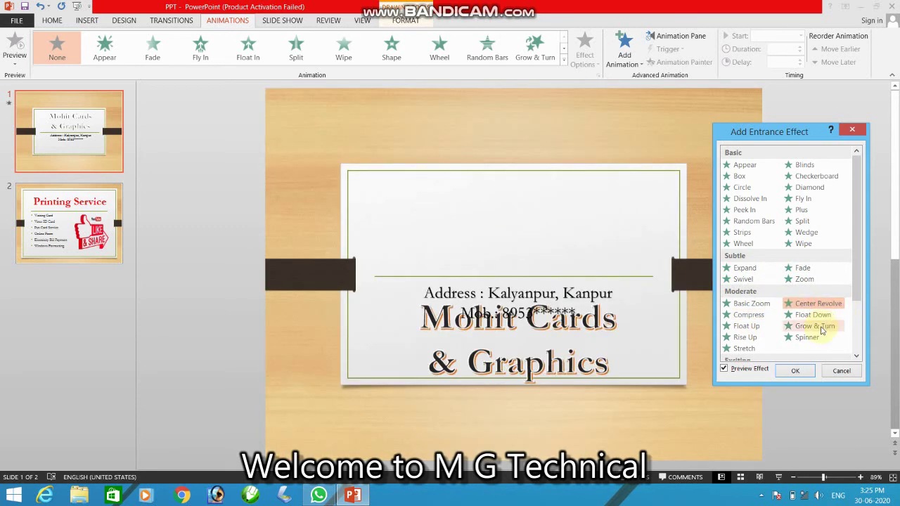
click(818, 327)
click(746, 326)
click(750, 336)
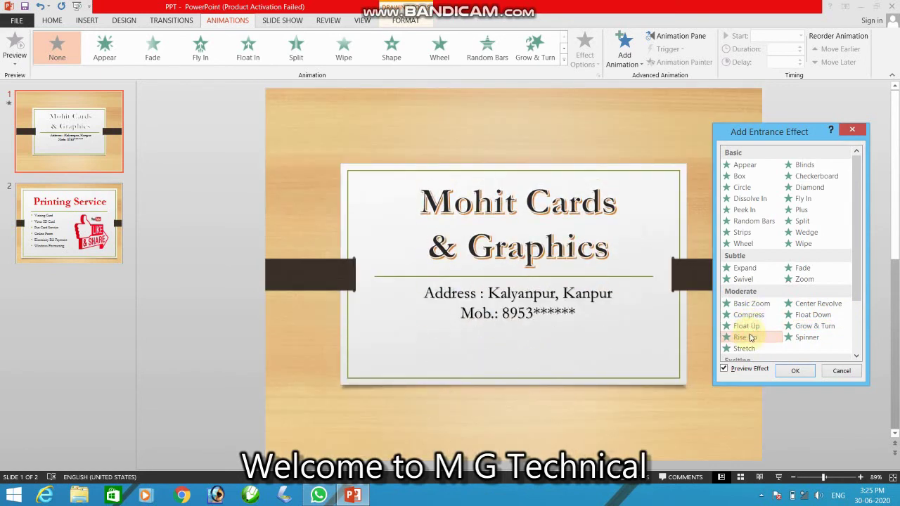
Apply Drop from the Exciting effects as the title's entrance animation.
scroll(751, 330, down, 1)
click(749, 316)
scroll(749, 321, down, 1)
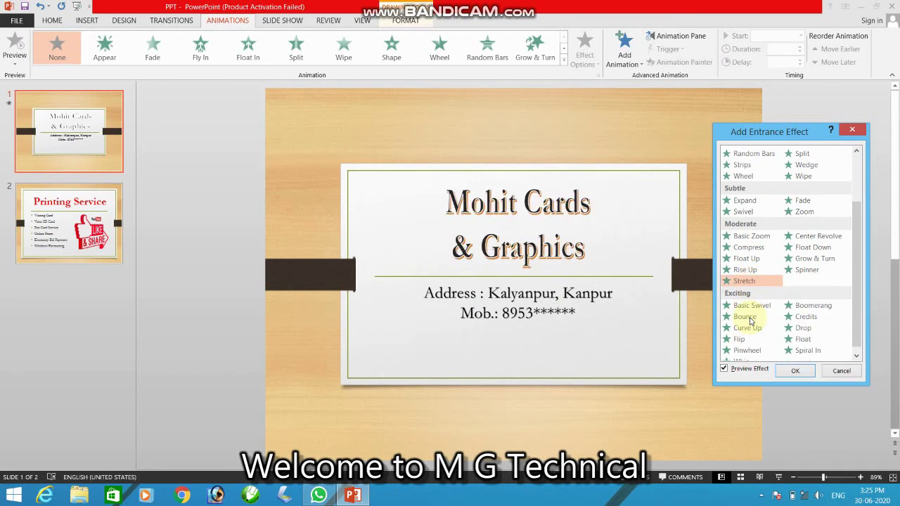
click(748, 328)
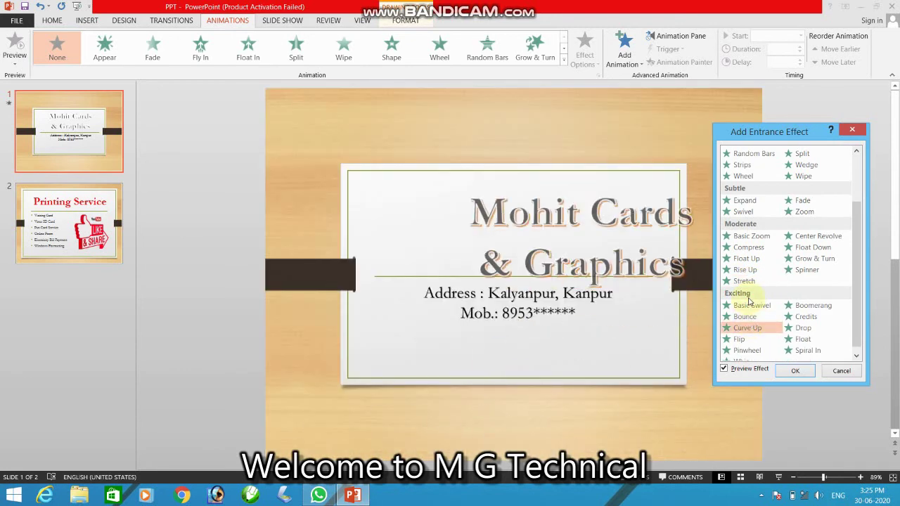
click(751, 304)
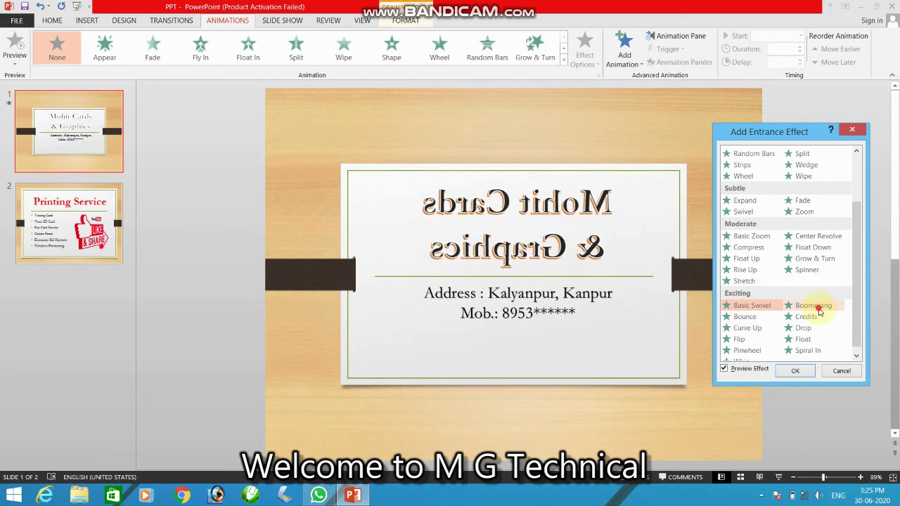
click(816, 306)
click(807, 317)
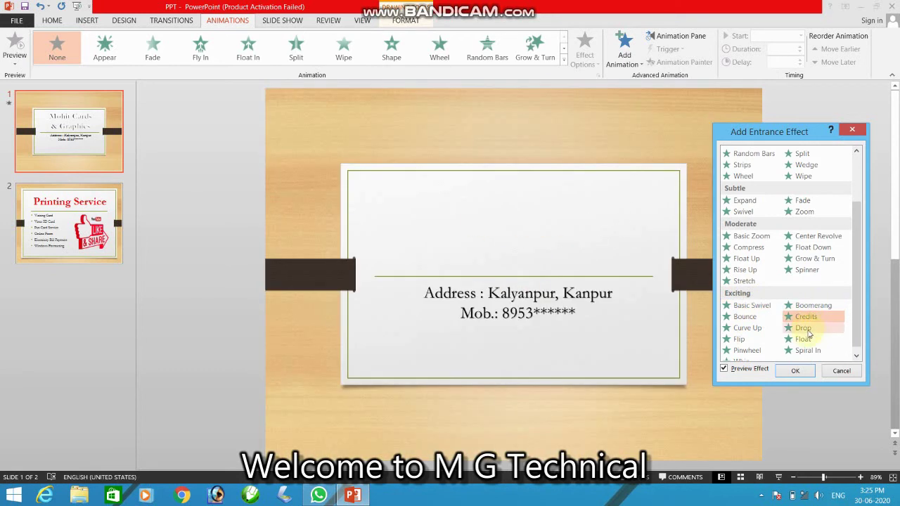
click(808, 329)
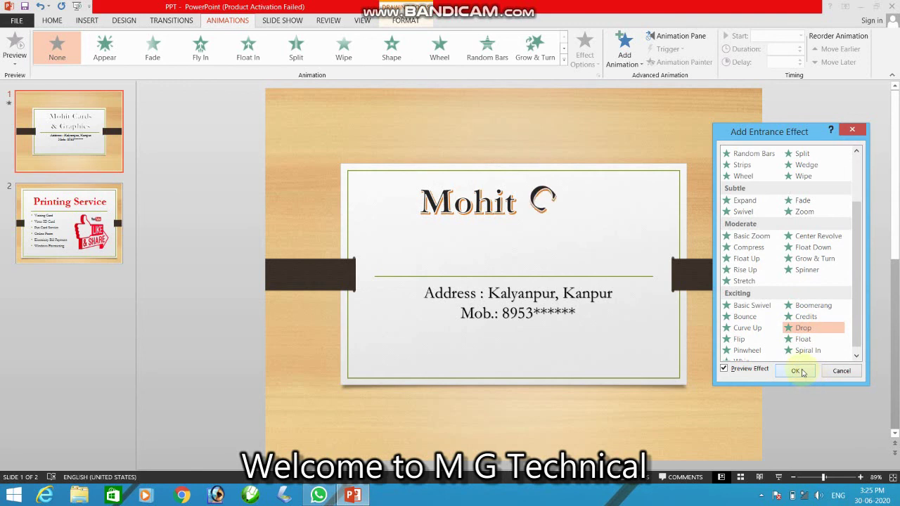
click(798, 370)
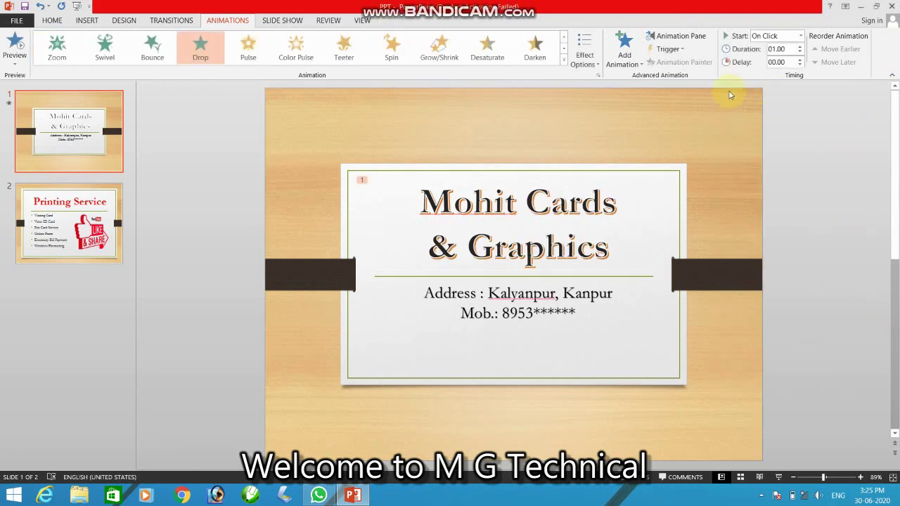
Give the address and mobile text box an Object Color emphasis animation.
click(456, 317)
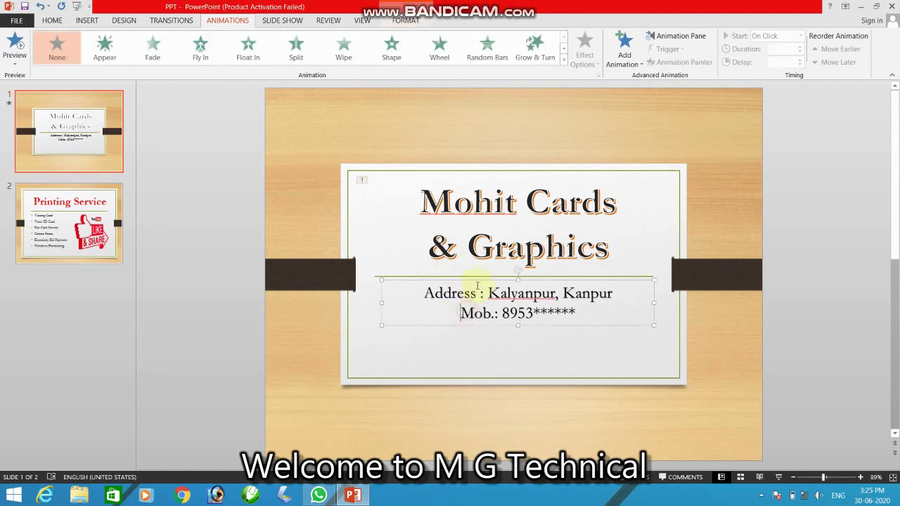
click(637, 64)
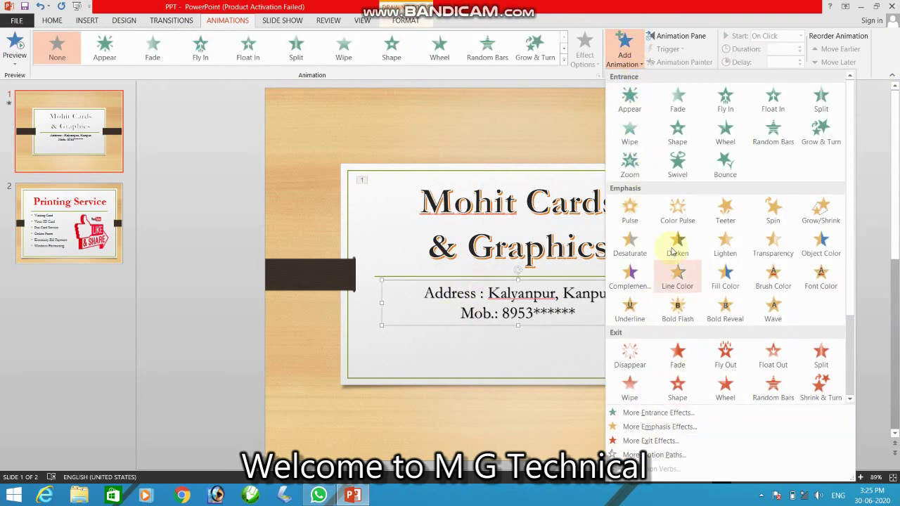
click(821, 243)
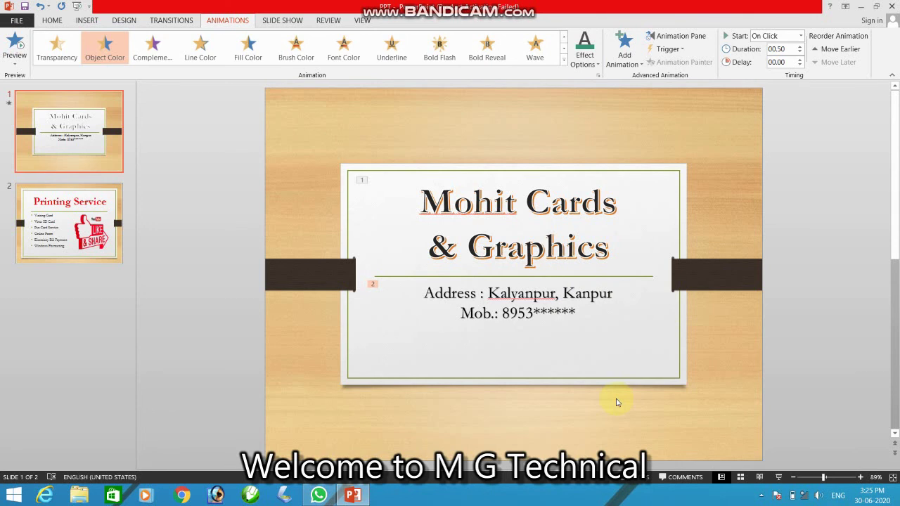
Go to slide 2 and select the Printing Service title box.
click(86, 239)
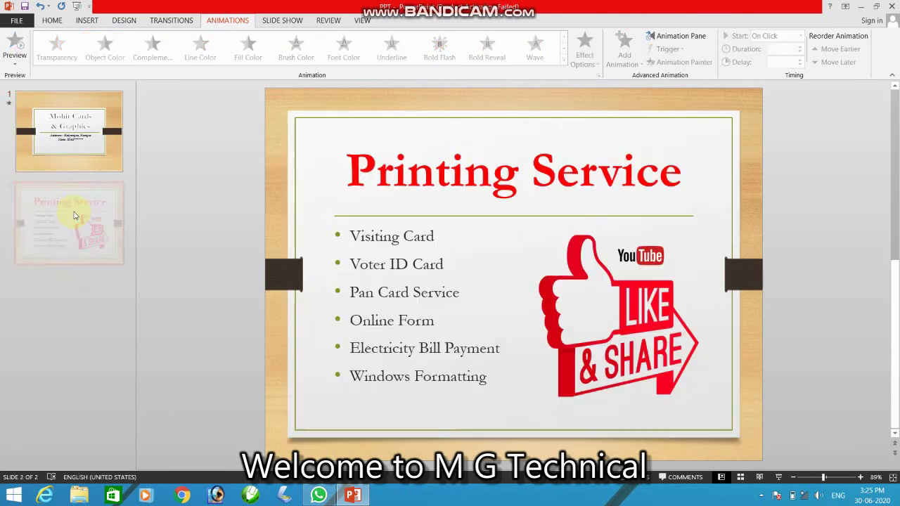
click(407, 172)
click(430, 134)
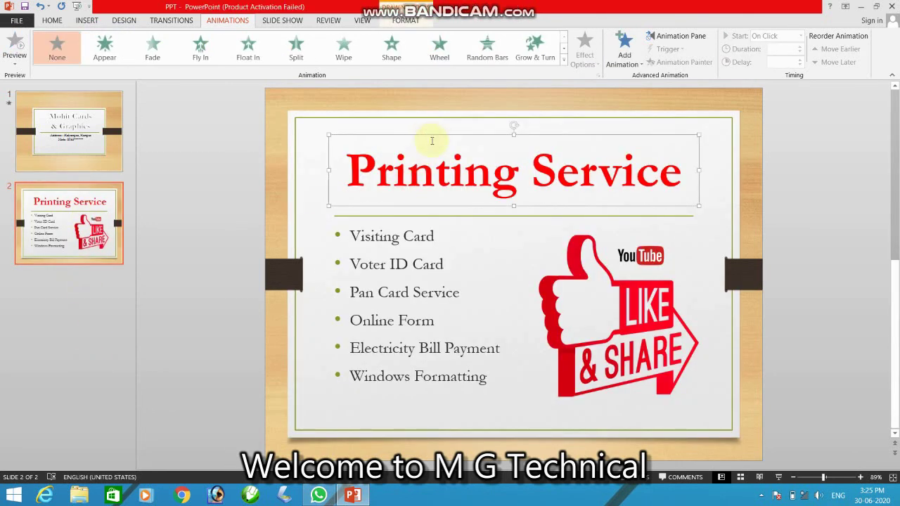
Apply a Zoom entrance to the Printing Service title and select the bulleted services box.
click(563, 60)
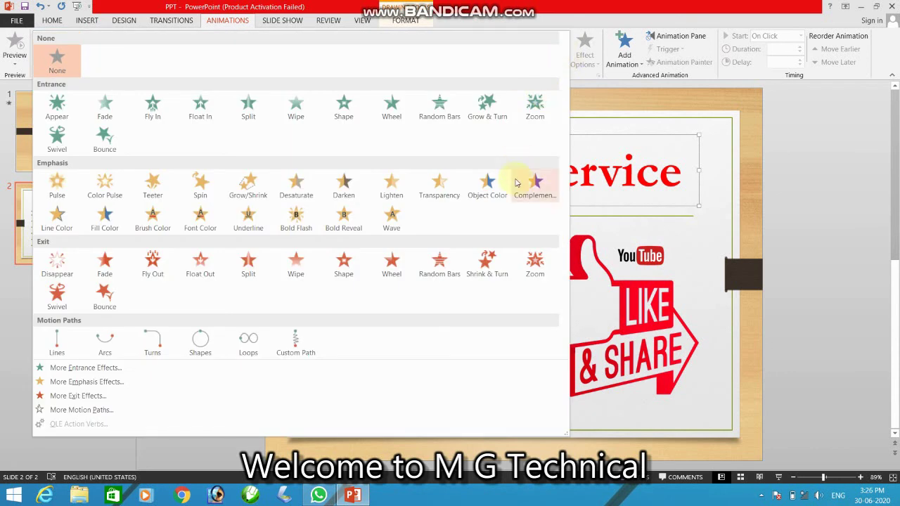
click(536, 113)
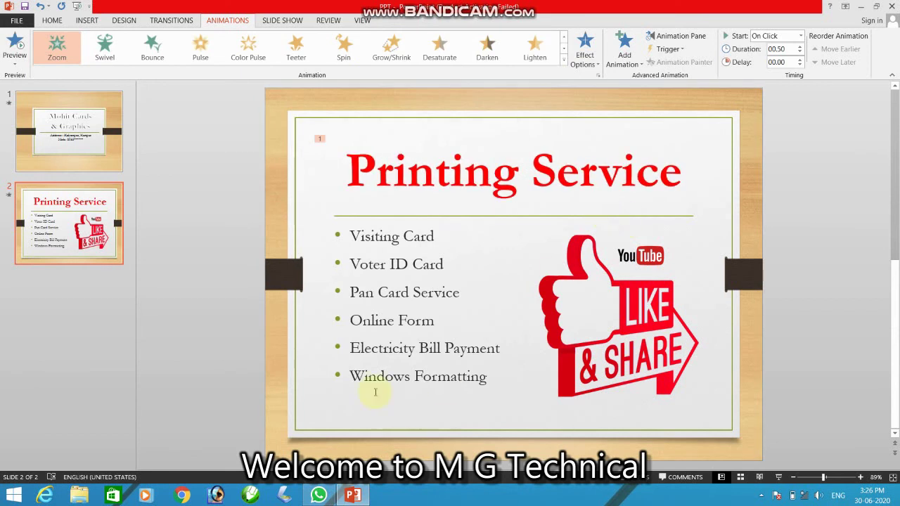
click(380, 265)
click(420, 225)
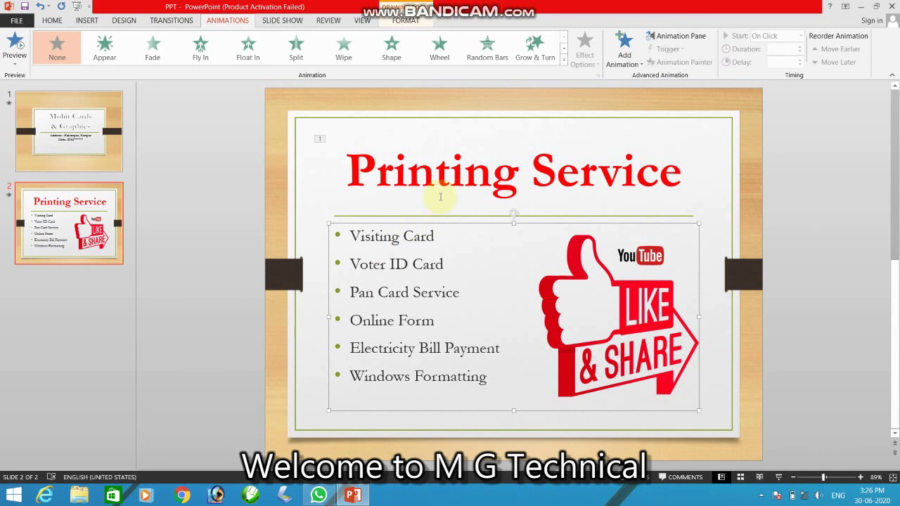
click(763, 496)
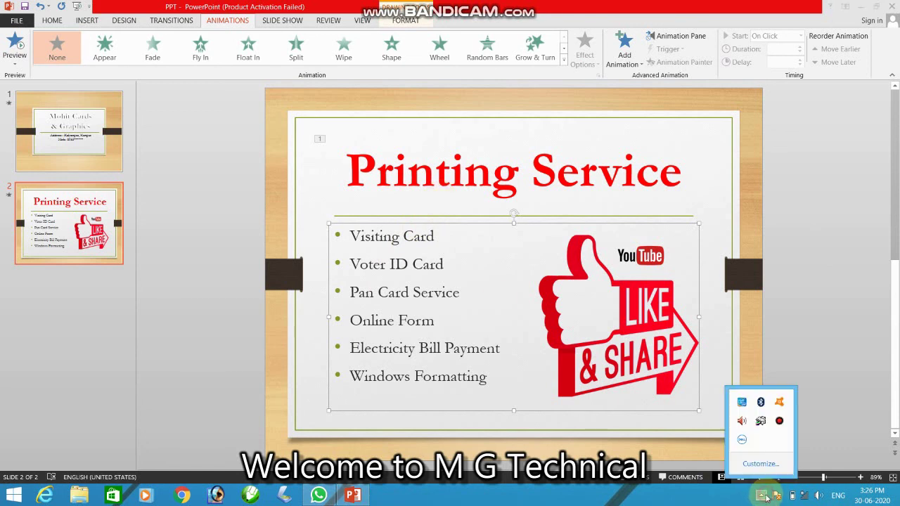
click(771, 356)
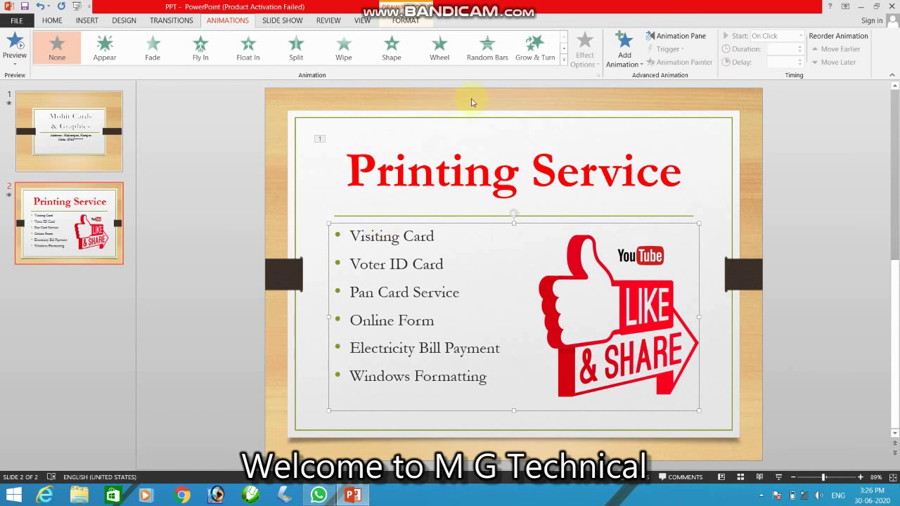
click(620, 59)
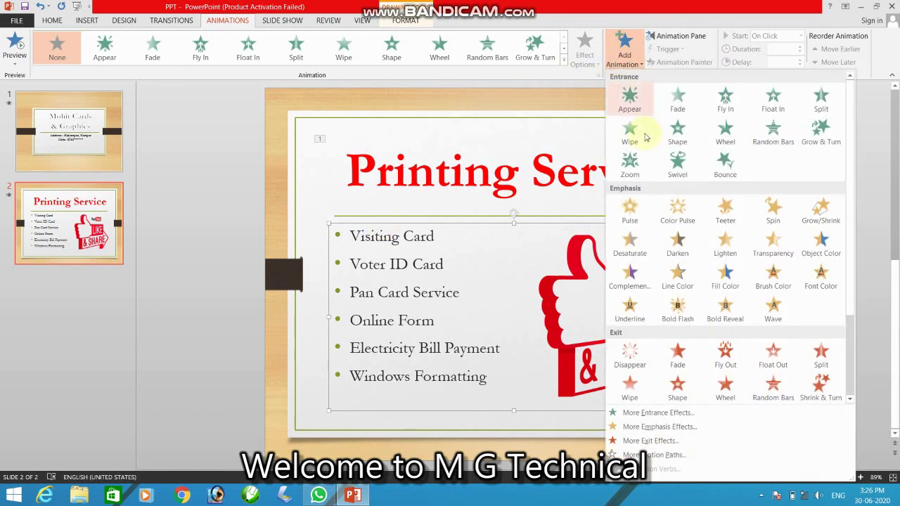
click(679, 442)
click(465, 220)
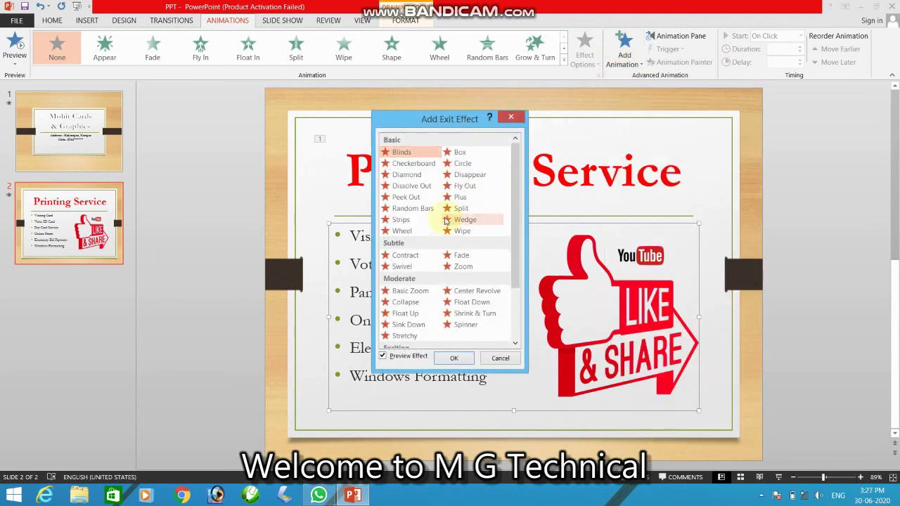
drag(439, 119, 831, 124)
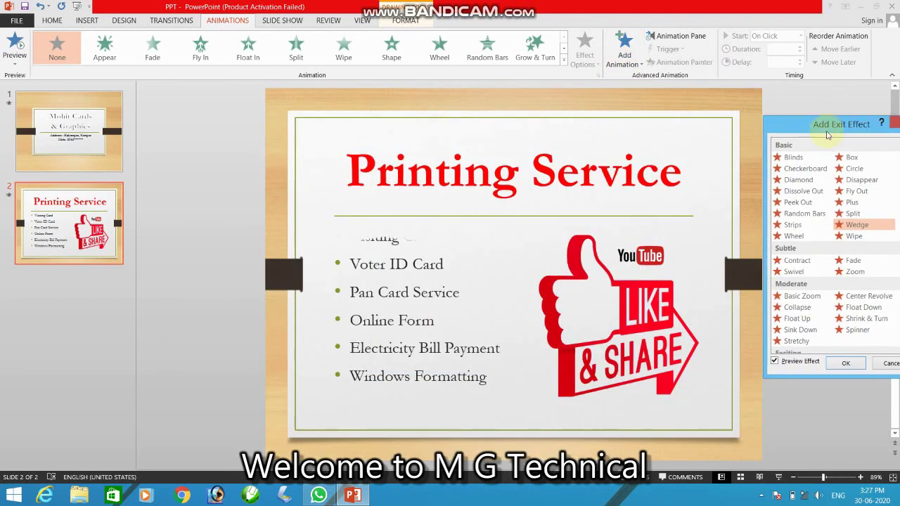
click(804, 307)
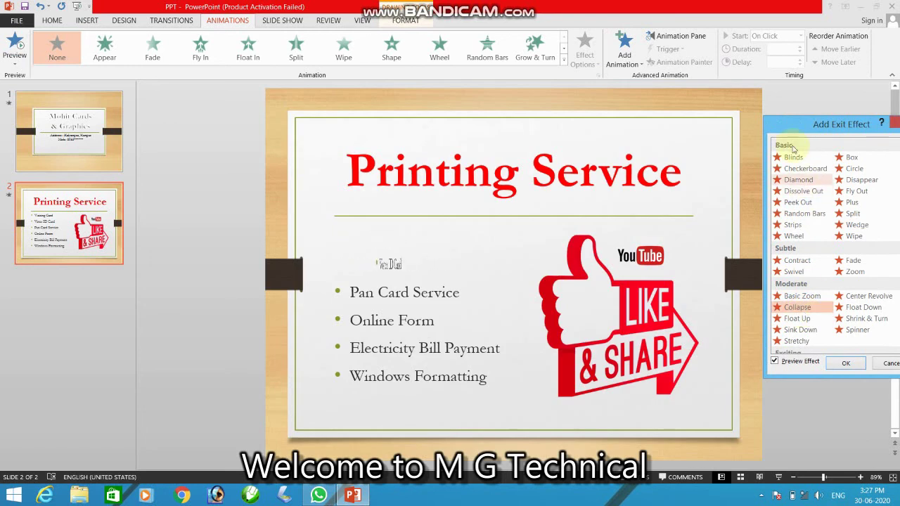
drag(798, 131, 754, 123)
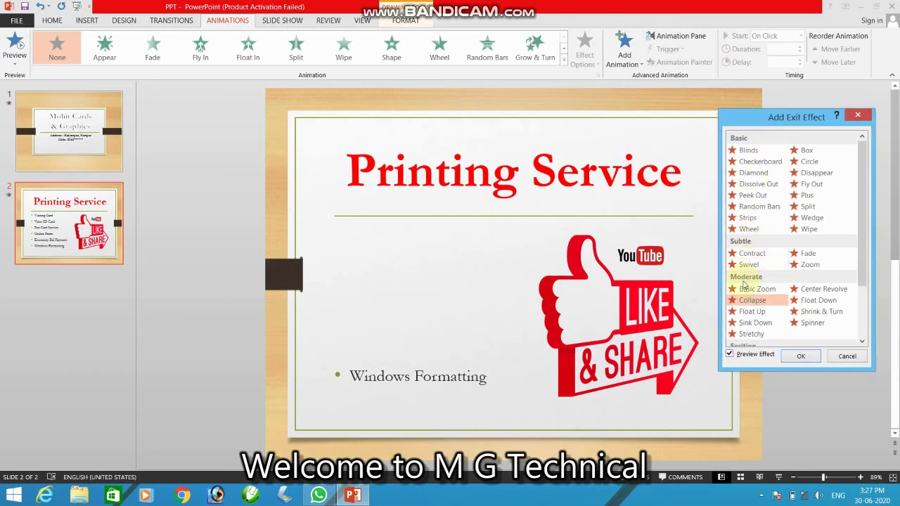
click(747, 322)
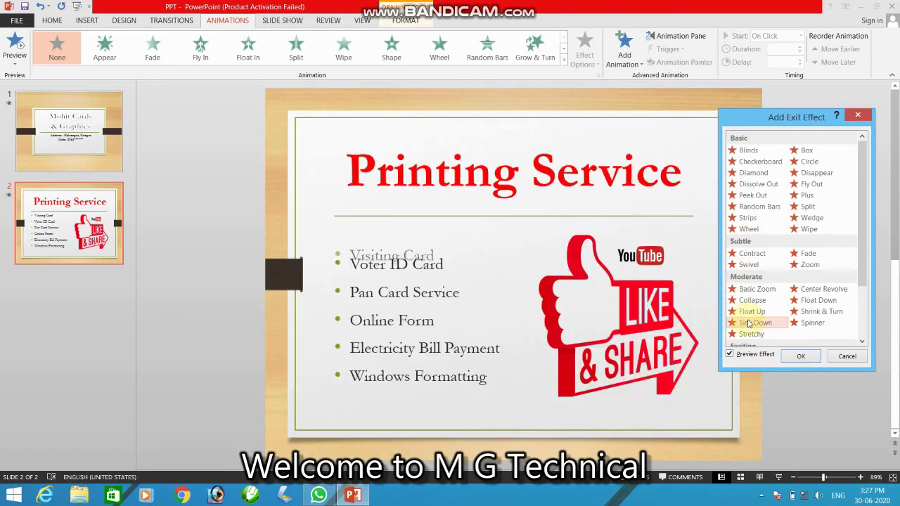
click(748, 314)
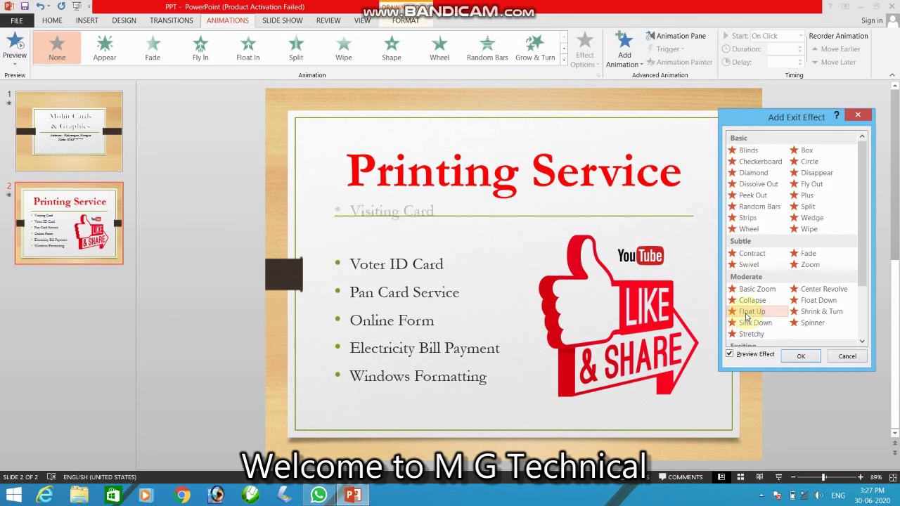
click(819, 300)
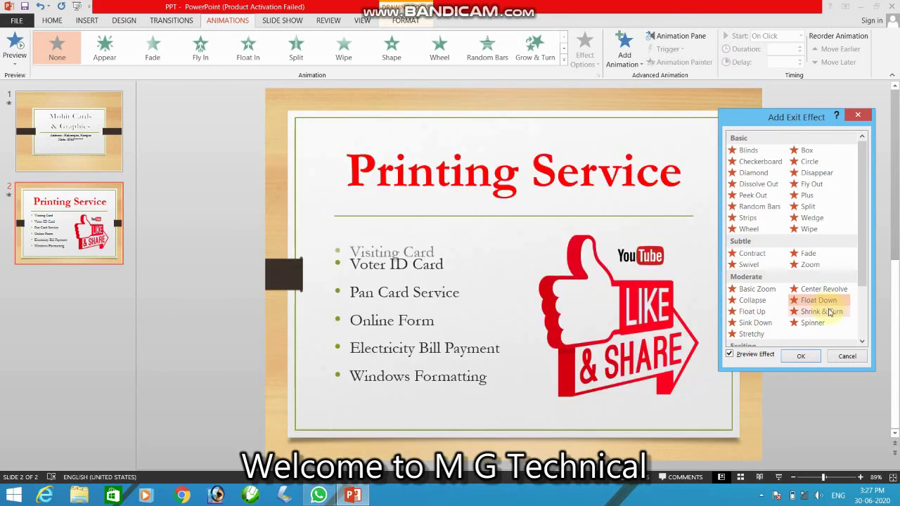
click(814, 321)
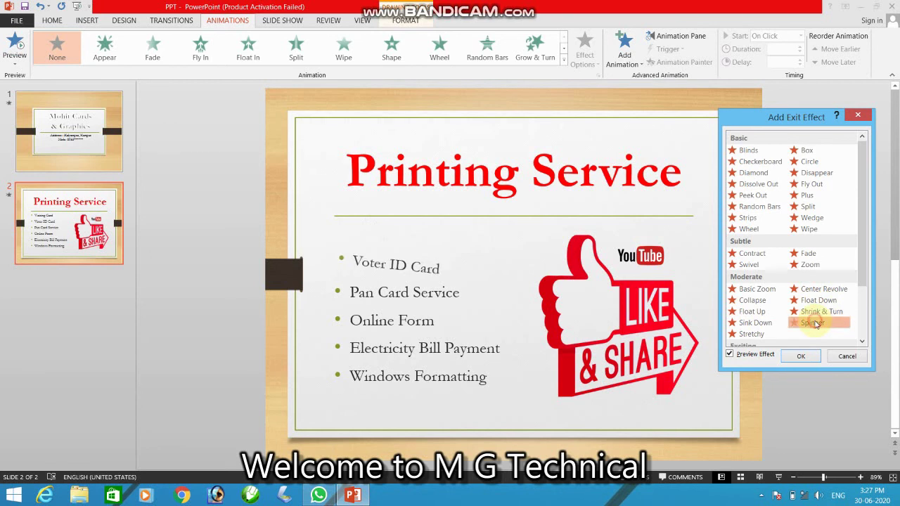
click(751, 254)
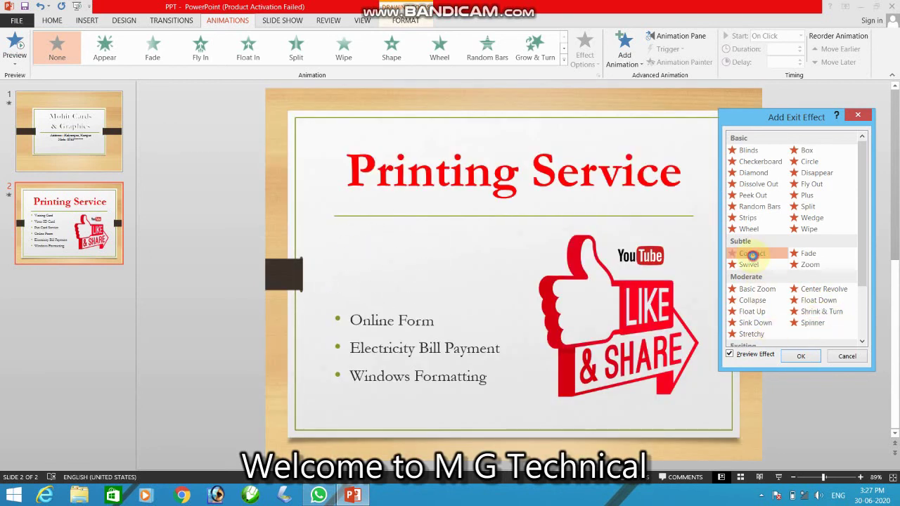
click(808, 254)
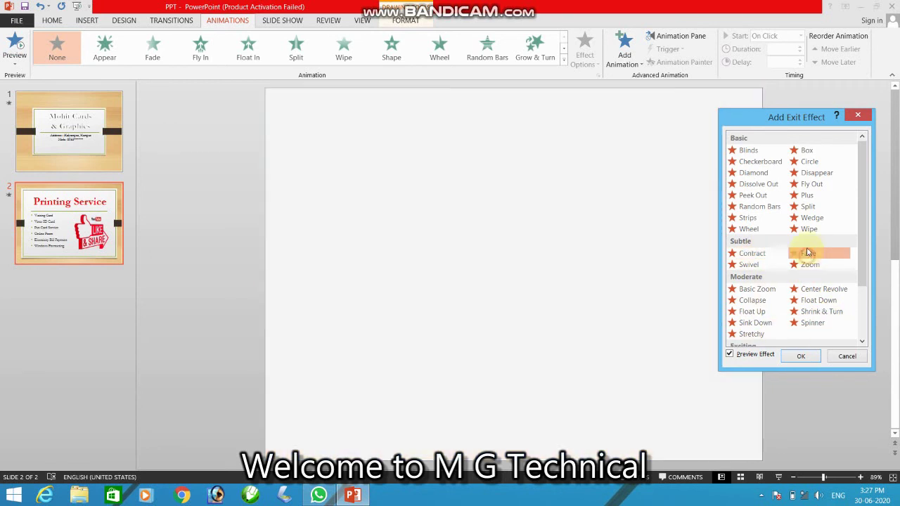
click(811, 229)
click(808, 196)
click(752, 196)
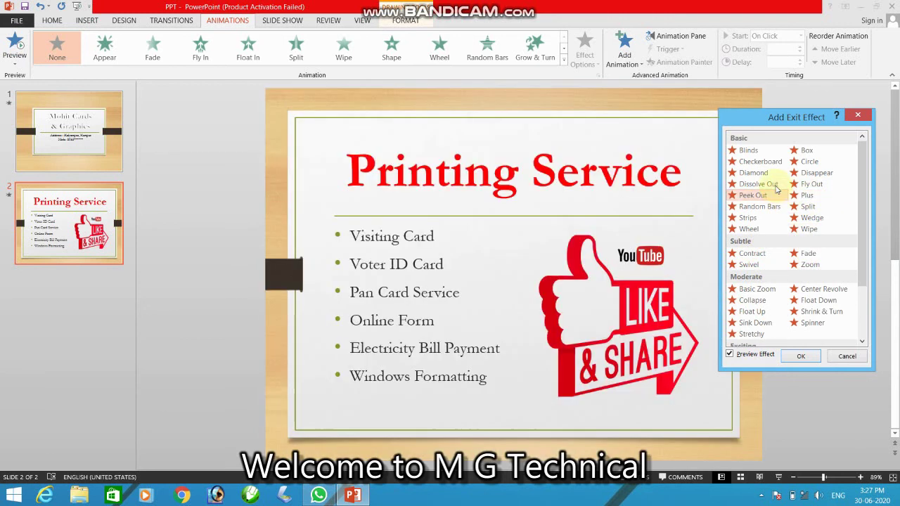
scroll(776, 187, down, 2)
click(751, 266)
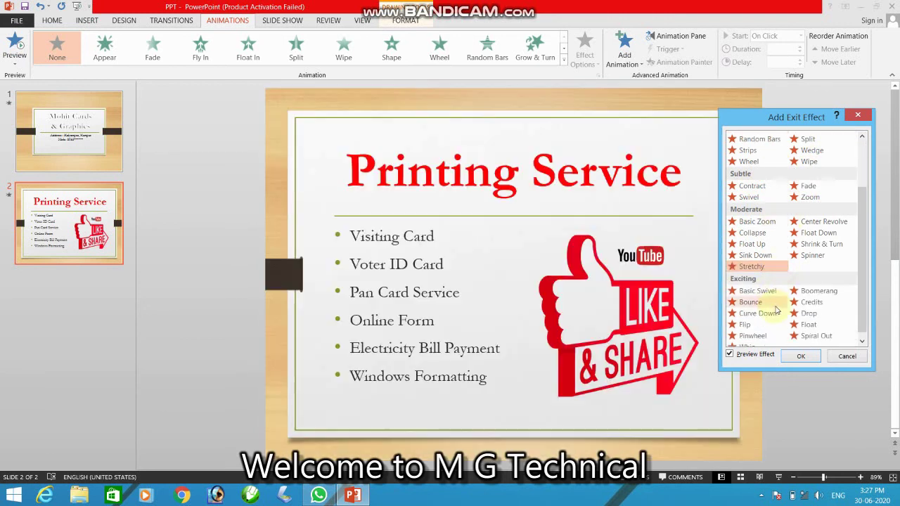
click(769, 302)
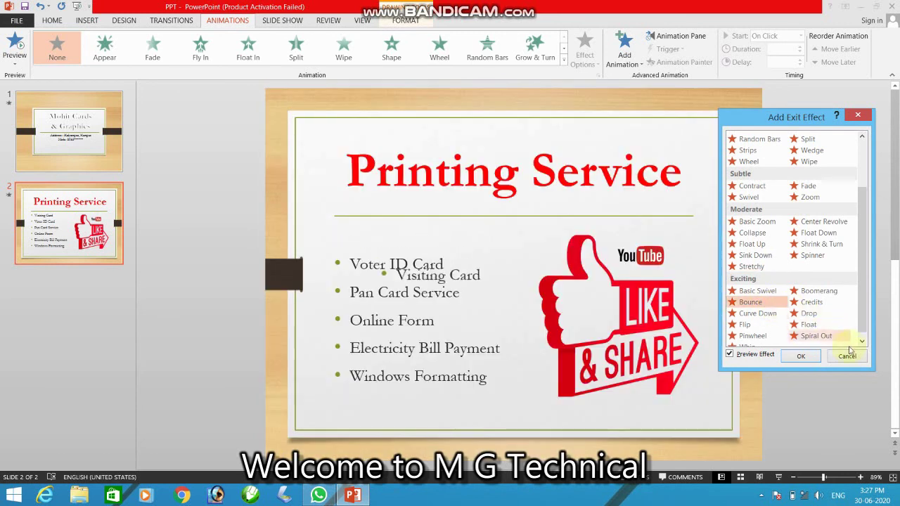
click(848, 356)
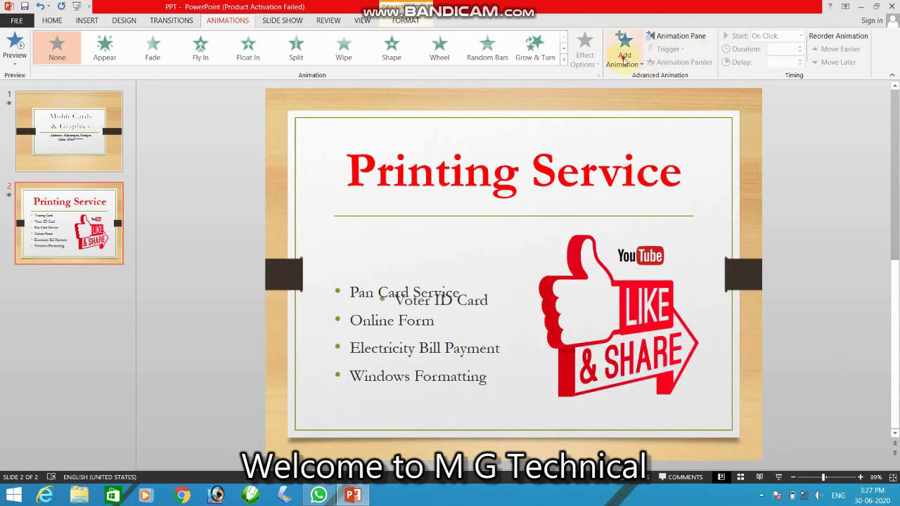
Apply the Grow/Shrink emphasis from More Emphasis Effects to the services bullet list.
click(625, 60)
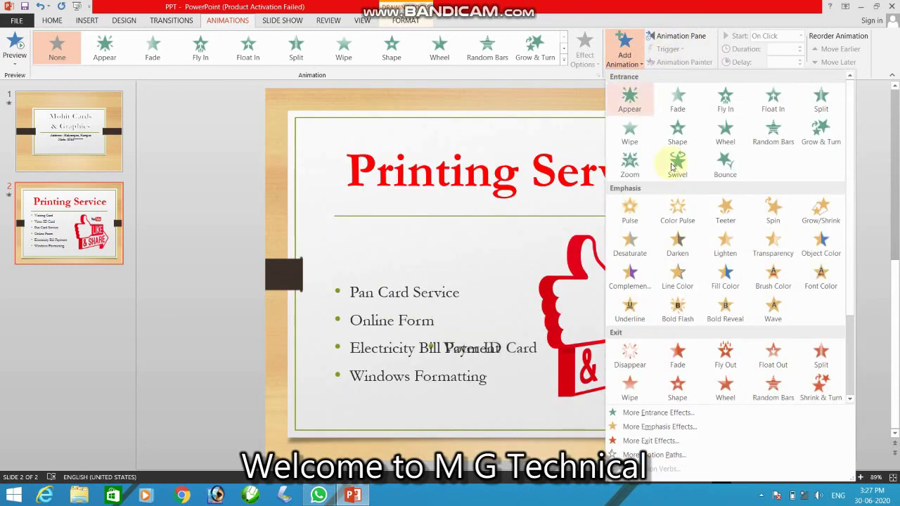
click(661, 428)
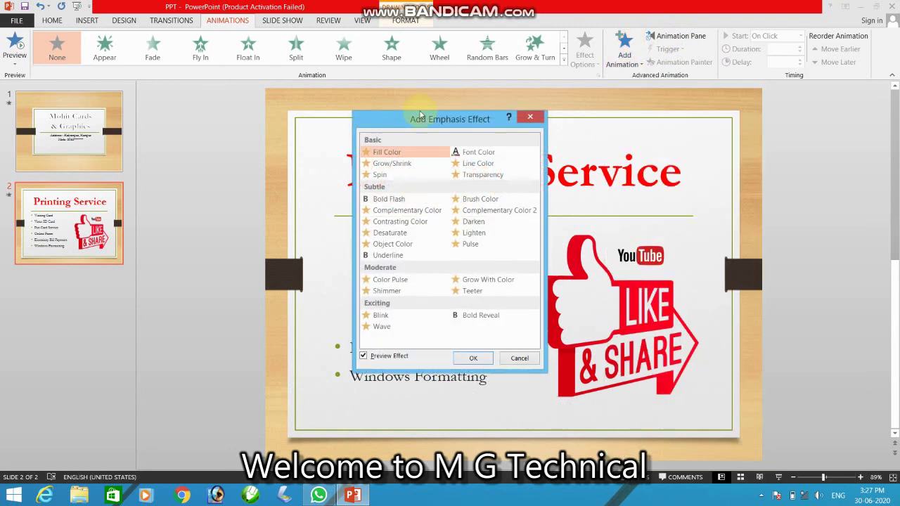
drag(603, 135, 669, 129)
click(651, 178)
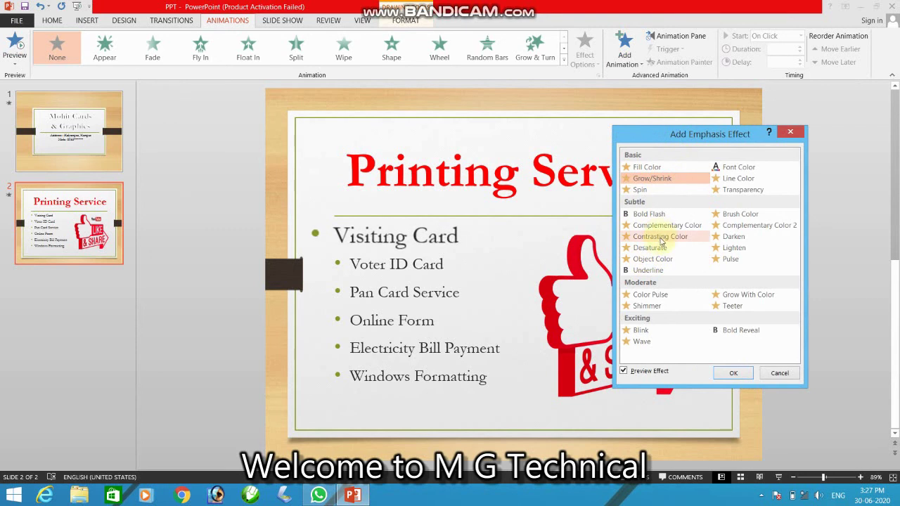
click(733, 373)
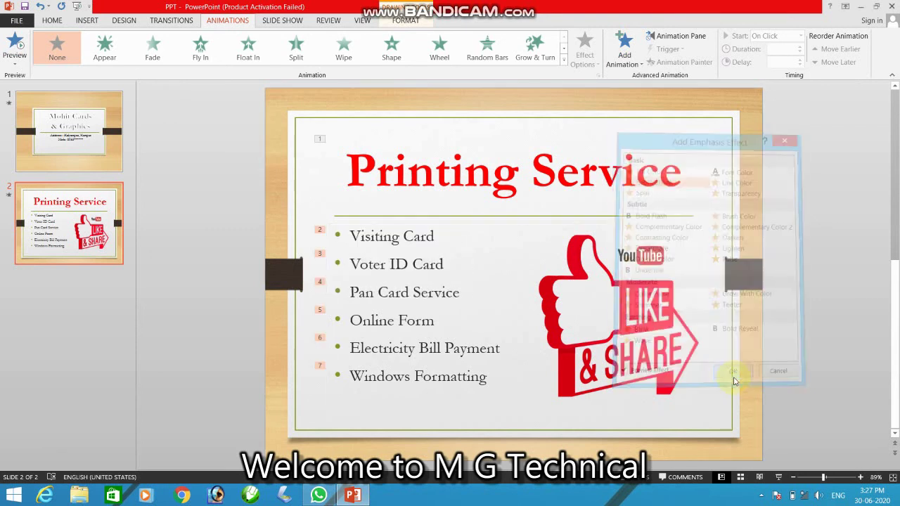
click(556, 310)
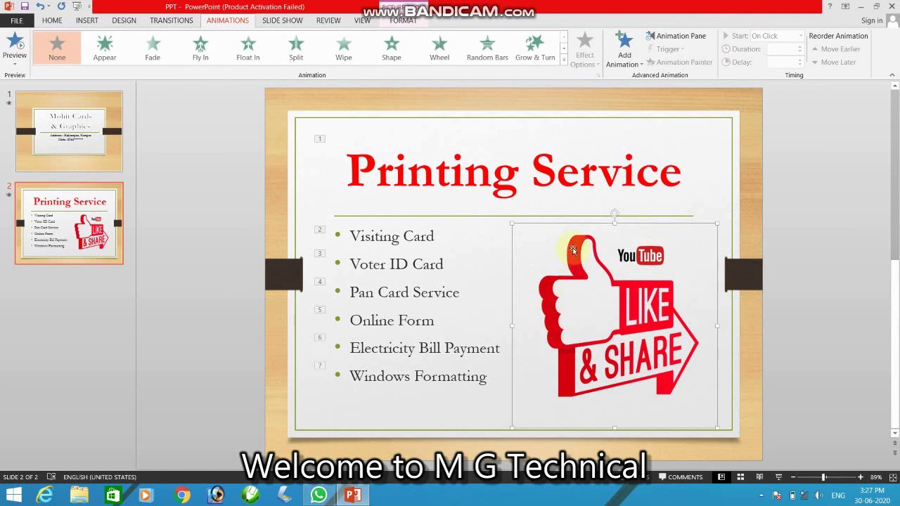
Apply the Pulse emphasis effect to the Like & Share picture after trying Lighten.
click(624, 55)
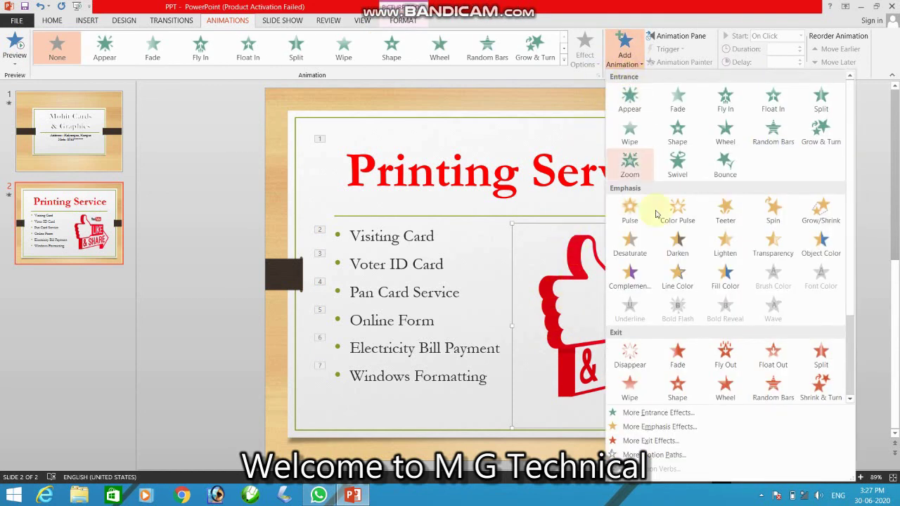
click(681, 427)
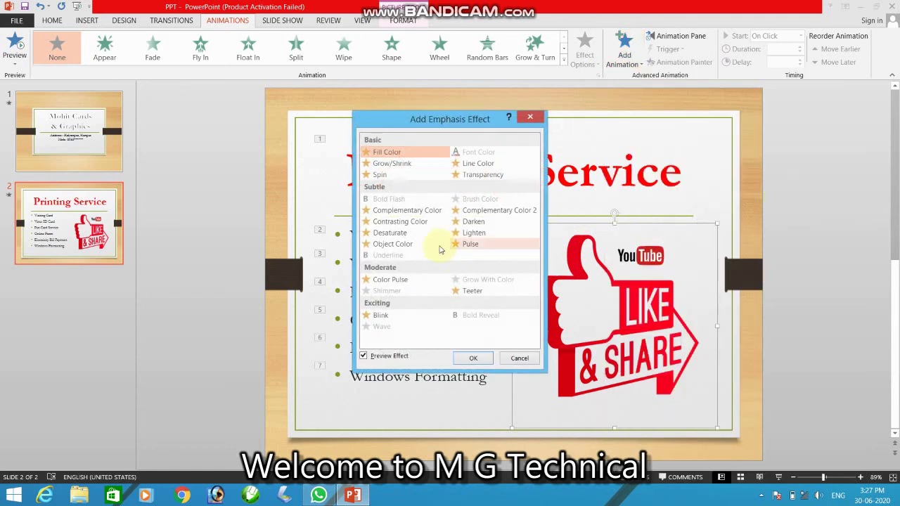
click(470, 246)
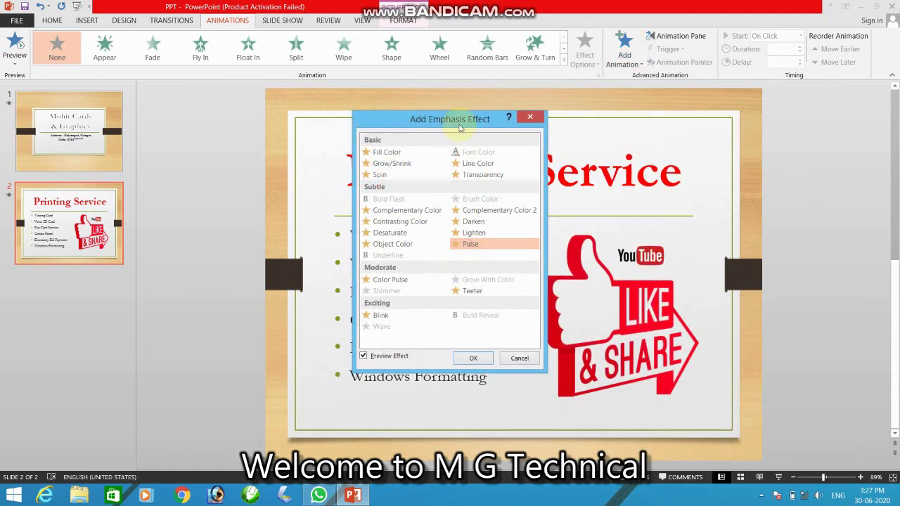
drag(477, 120, 727, 119)
drag(796, 126, 804, 115)
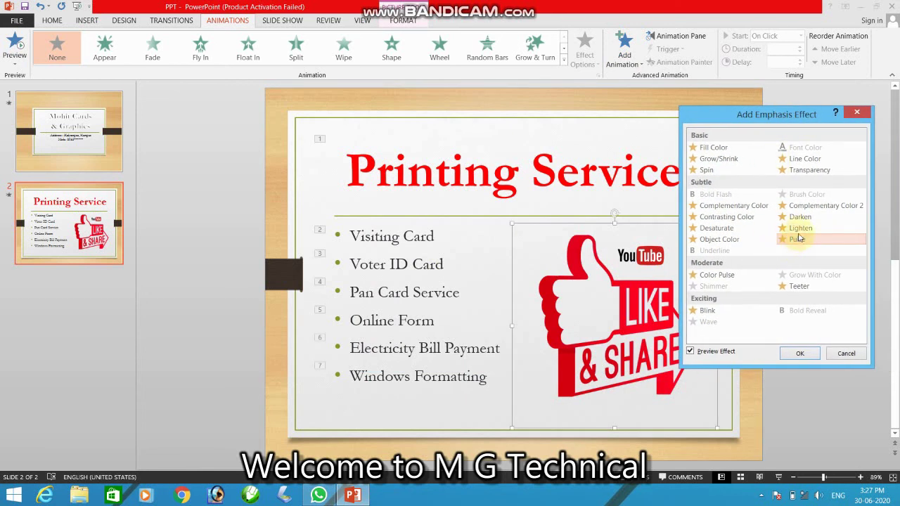
click(800, 228)
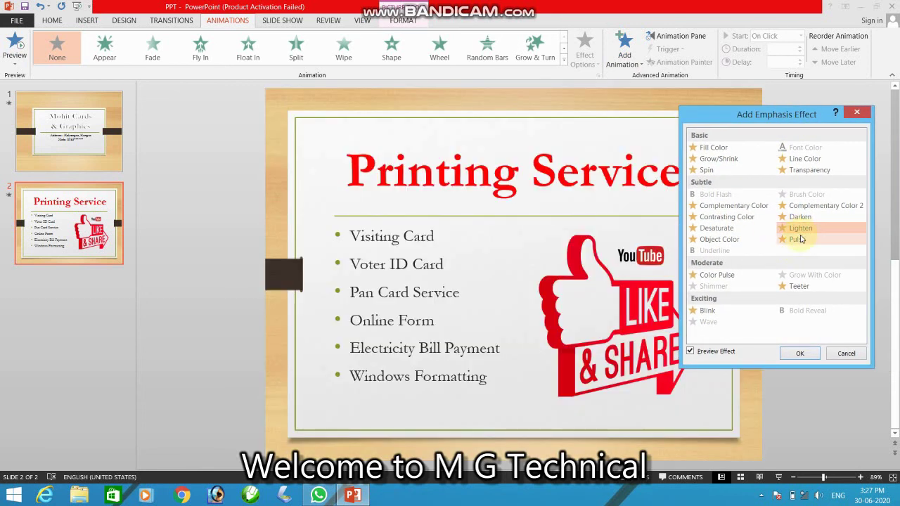
click(799, 240)
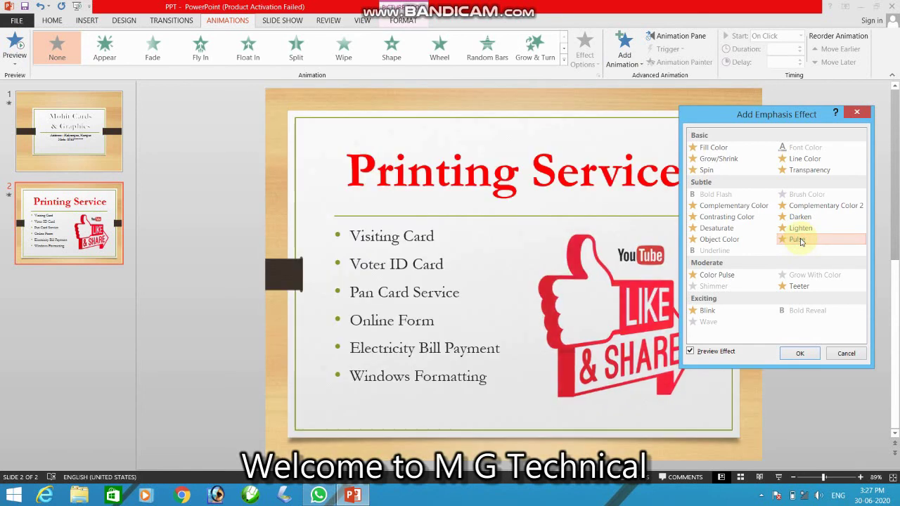
click(800, 356)
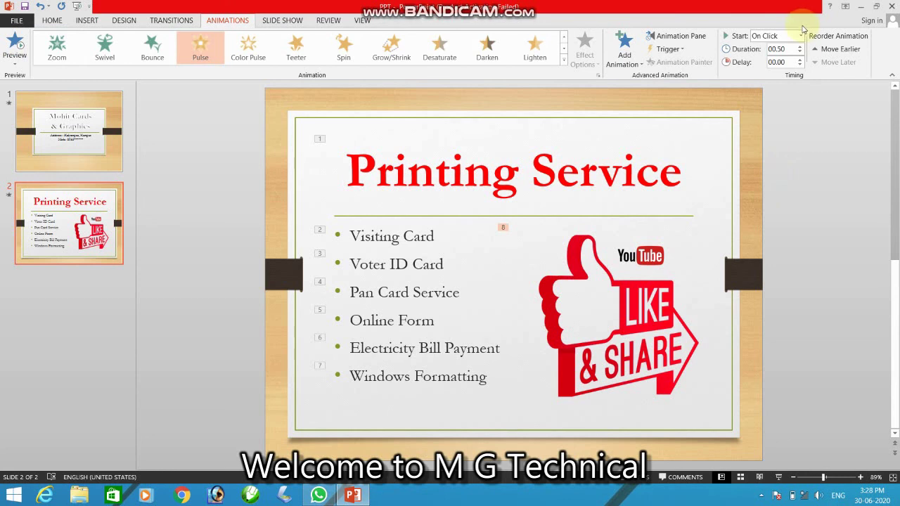
Keep the Pulse animation's Start setting on On Click.
click(802, 35)
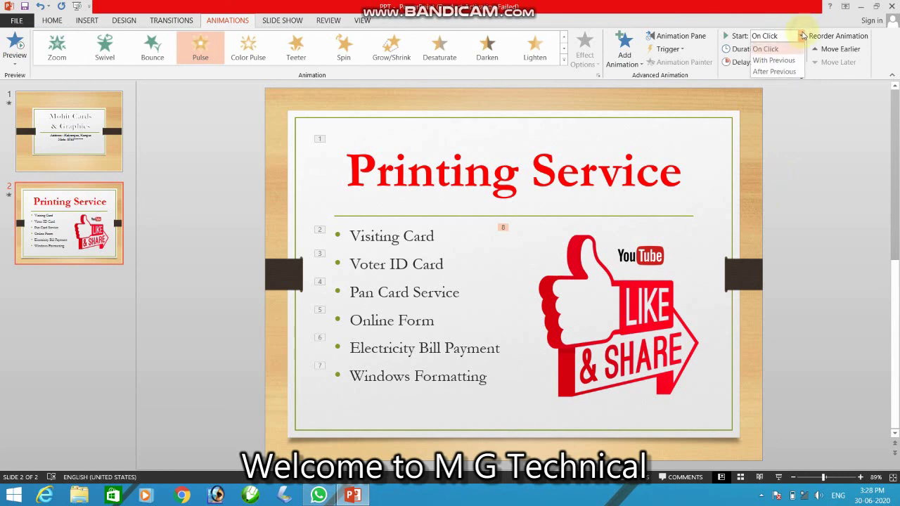
click(791, 197)
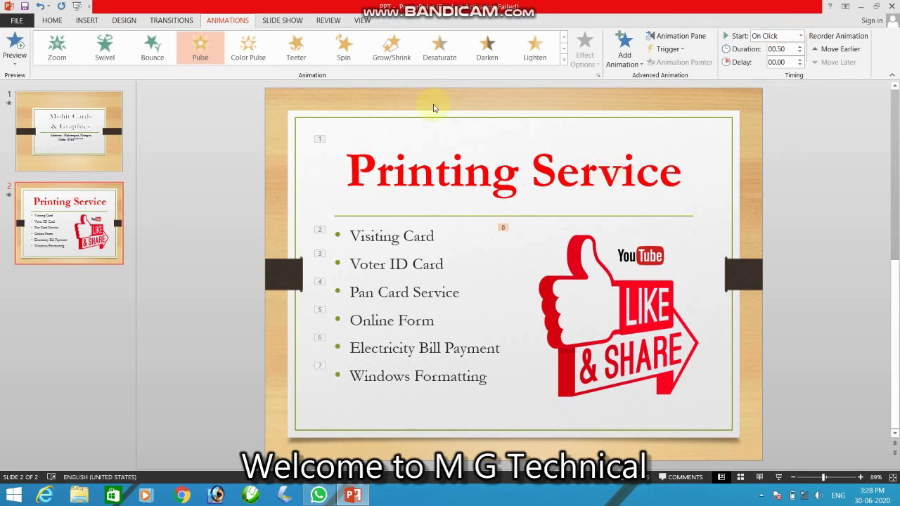
click(274, 20)
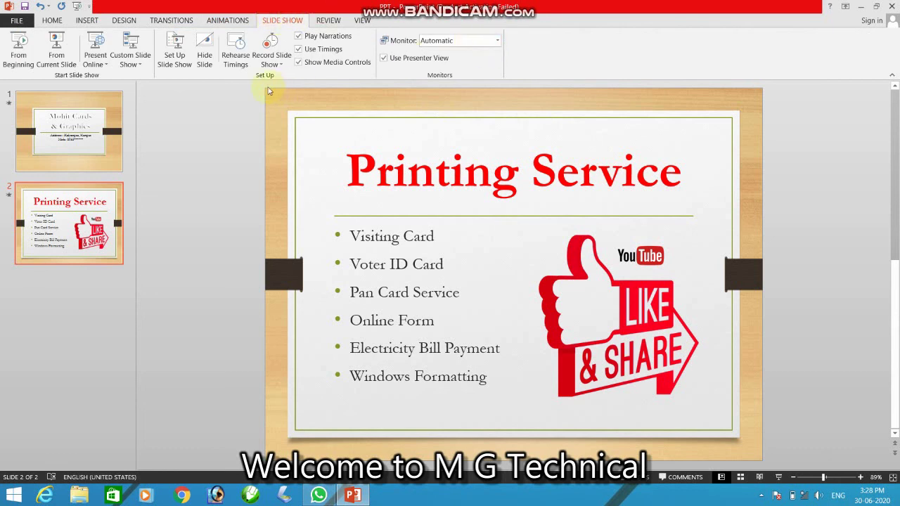
Preview the current slide's animations from the Animations tab, then return to slide 1, Mohit Cards & Graphics.
click(211, 23)
click(14, 55)
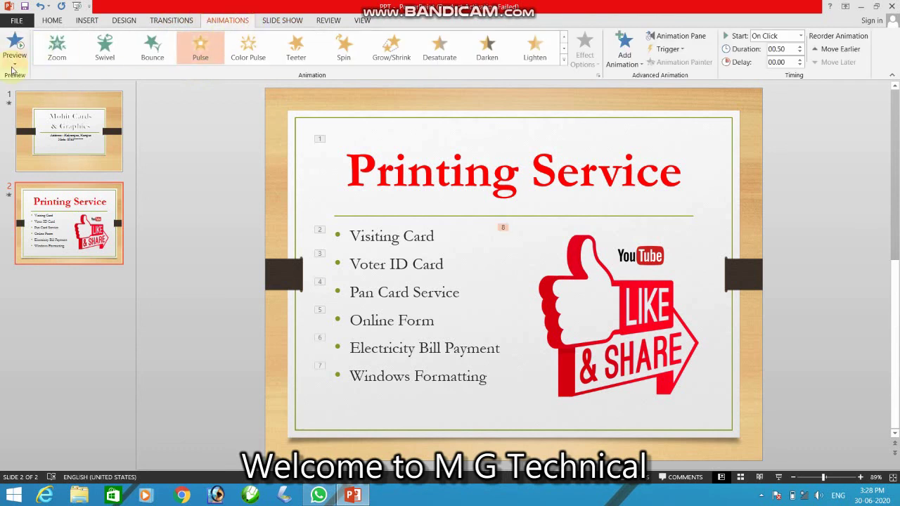
click(15, 63)
click(15, 63)
click(187, 127)
click(22, 107)
click(21, 49)
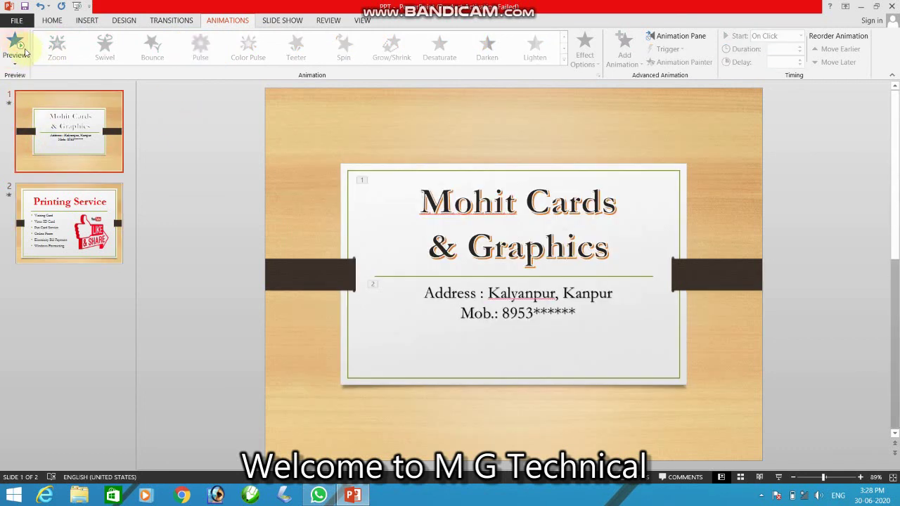
Preview slide 1's animations, then start the full-screen slide show with F5.
click(17, 46)
key(F5)
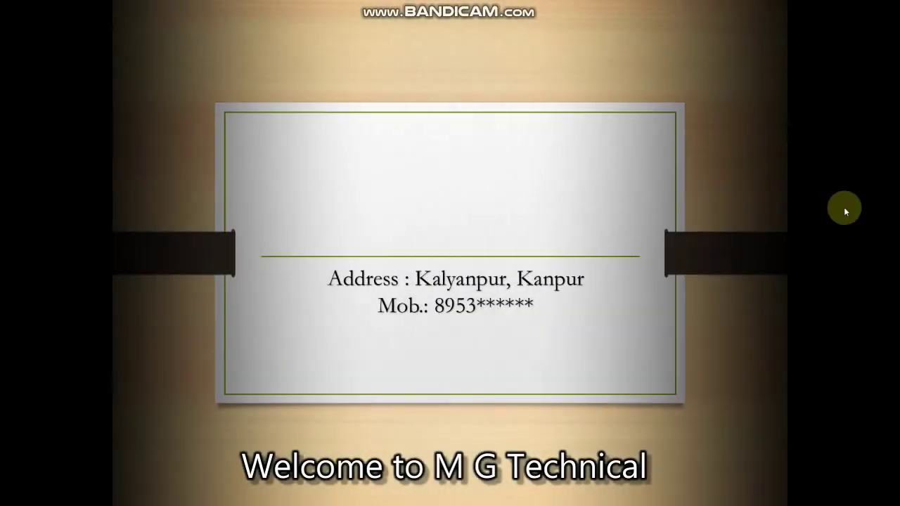